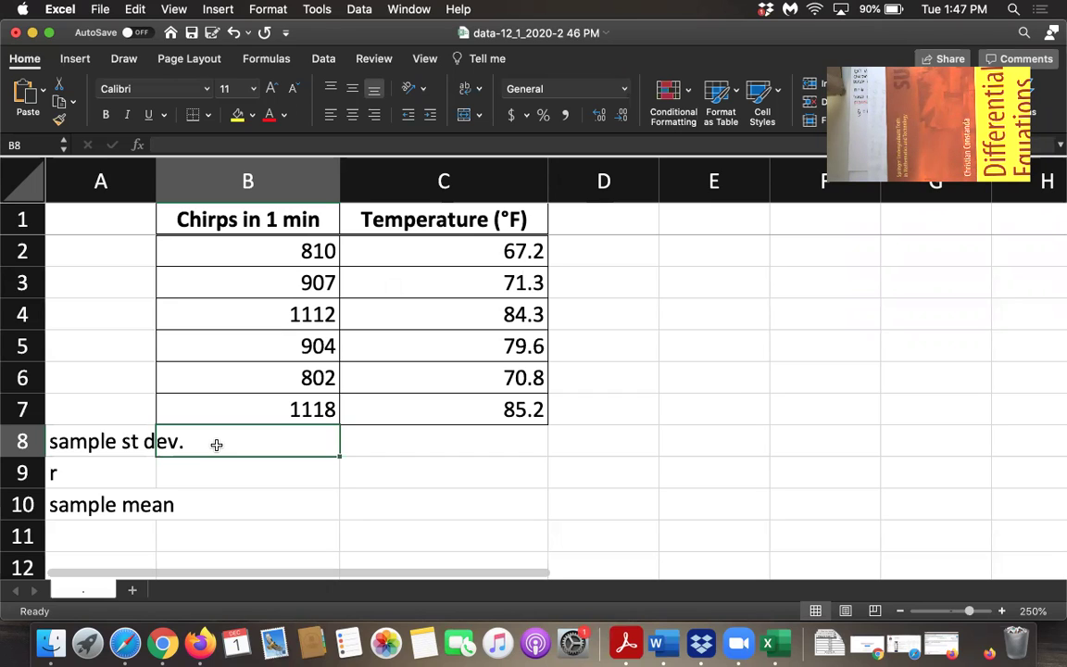
# Step: Compute the sample standard deviation of B2:B7 in B8 with STDEV.S and fill the formula across to C8
pyautogui.click(248, 464)
pyautogui.click(249, 442)
pyautogui.write('=stdev.s(')
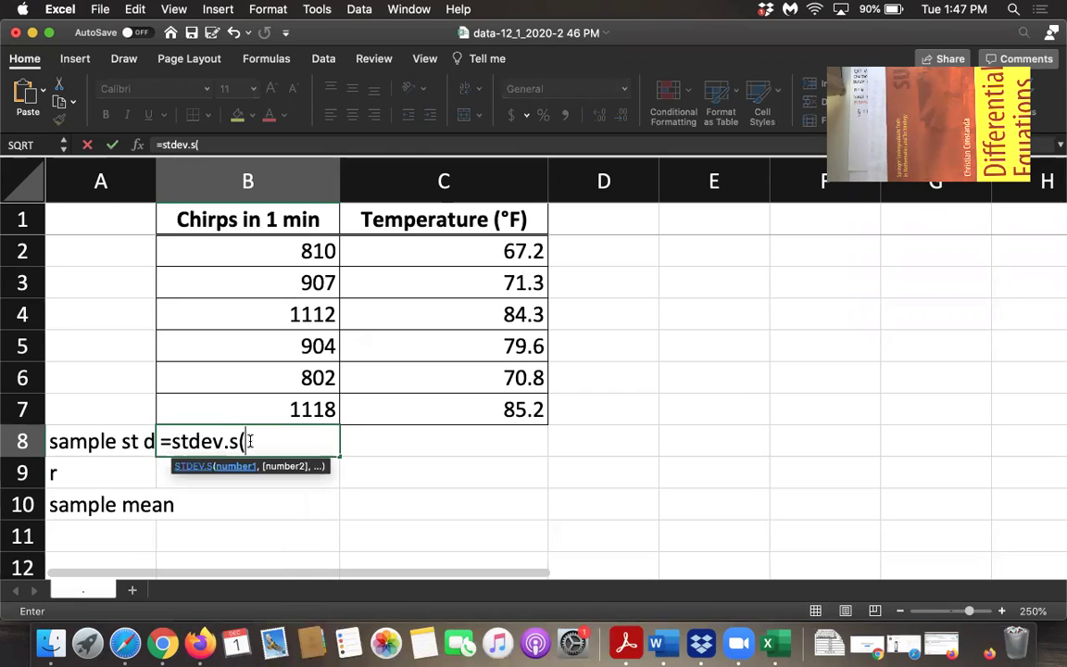
pyautogui.moveTo(246, 251); pyautogui.dragTo(249, 418)
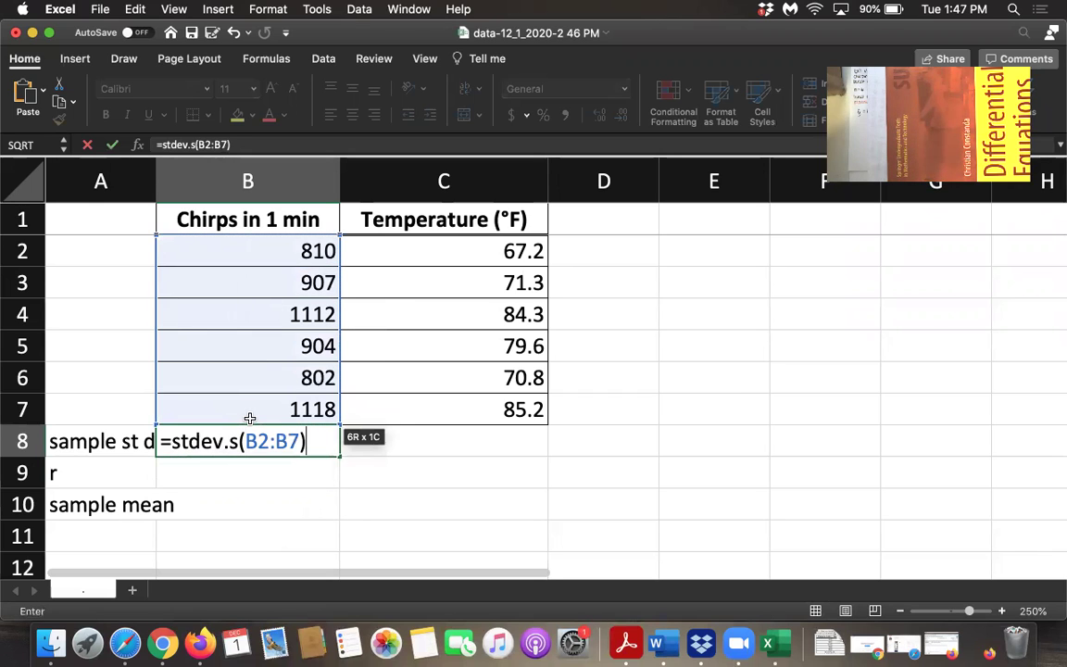
pyautogui.press('Return')
pyautogui.click(308, 444)
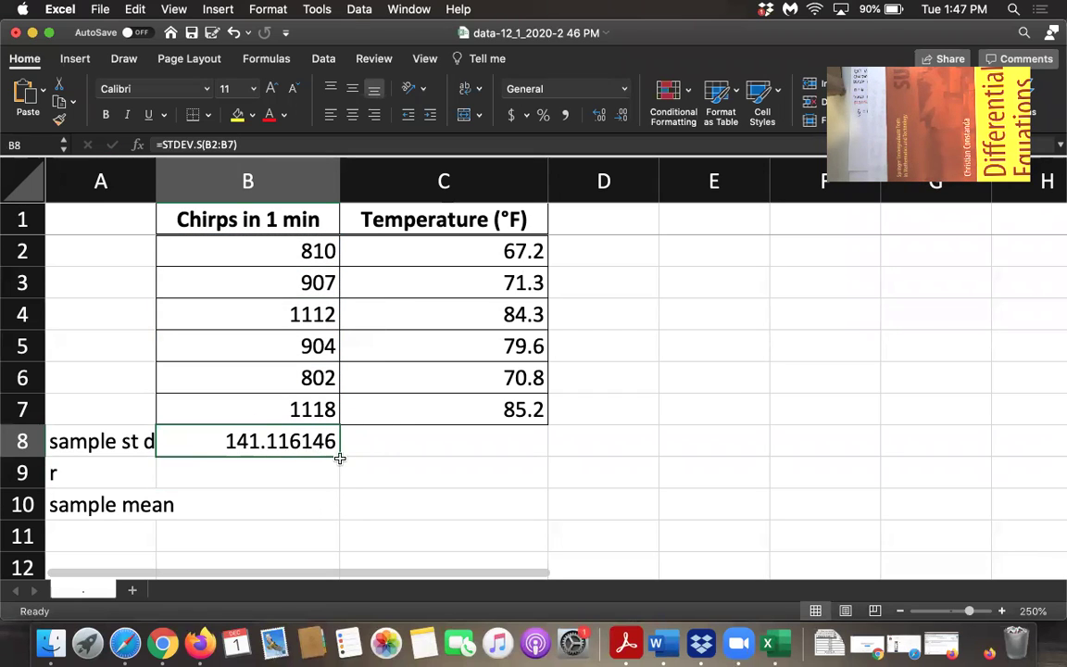
pyautogui.moveTo(341, 456); pyautogui.dragTo(349, 456)
pyautogui.moveTo(471, 457); pyautogui.dragTo(454, 474)
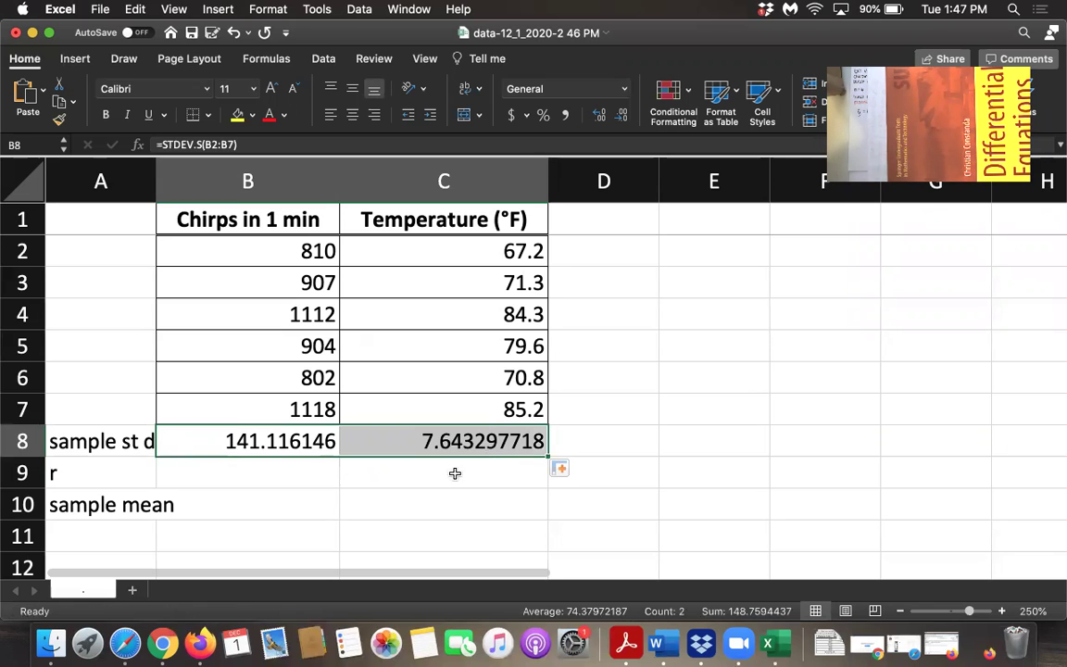
# Step: Compute the correlation coefficient r in B9 with the formula =Pearson(B2:B7,C2:C7)
pyautogui.click(270, 471)
pyautogui.write('=')
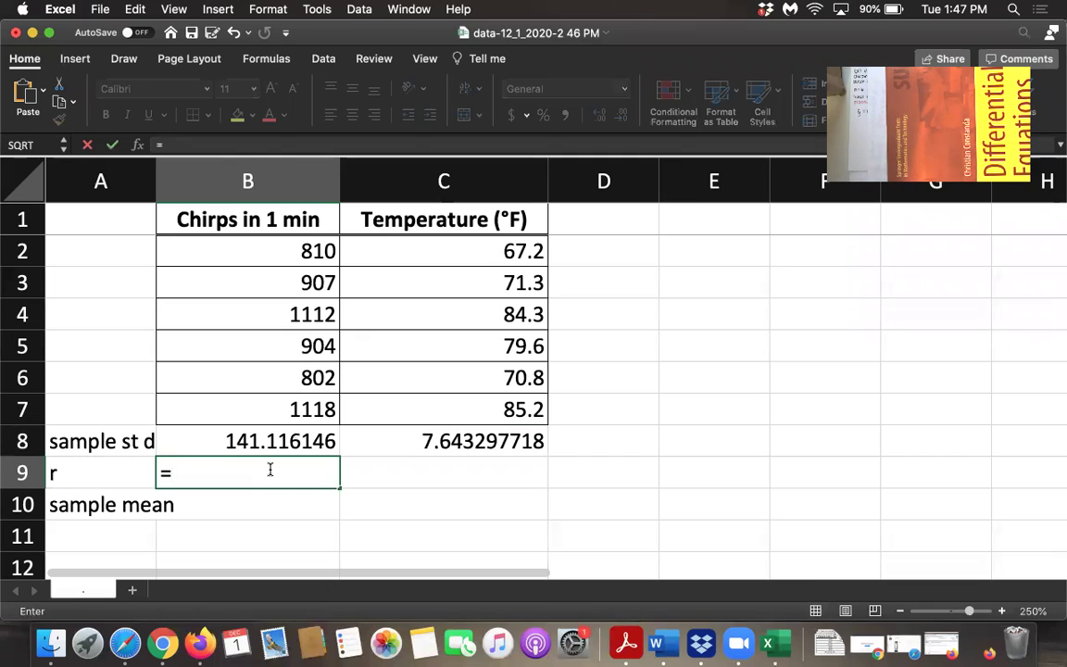
pyautogui.write('P')
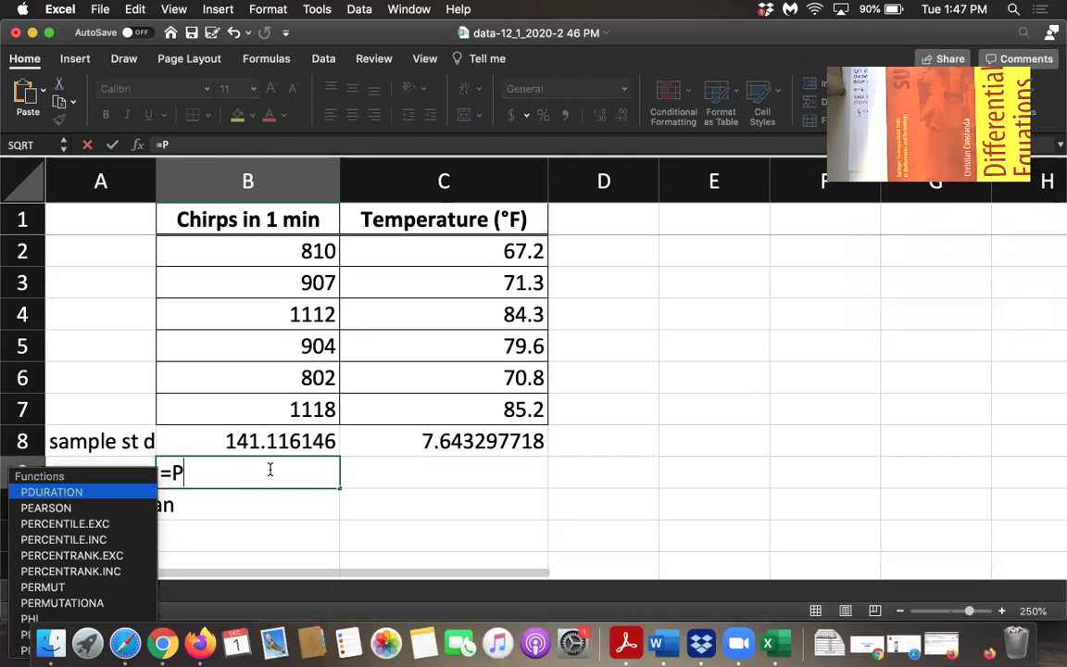
pyautogui.write('earson(')
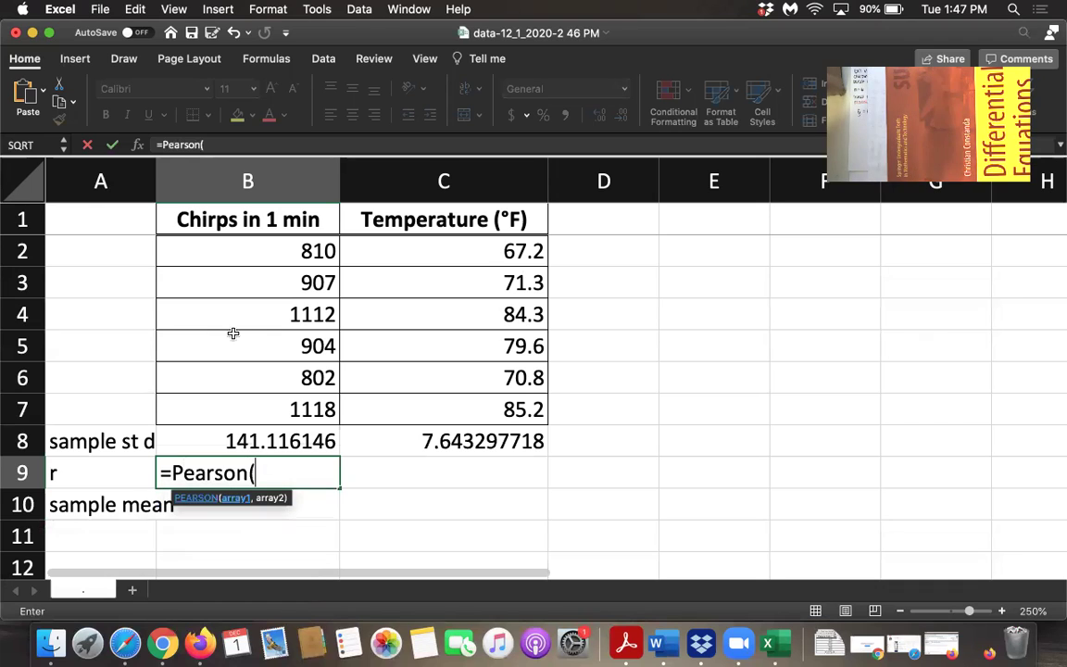
pyautogui.moveTo(232, 320); pyautogui.dragTo(229, 410)
pyautogui.write(',')
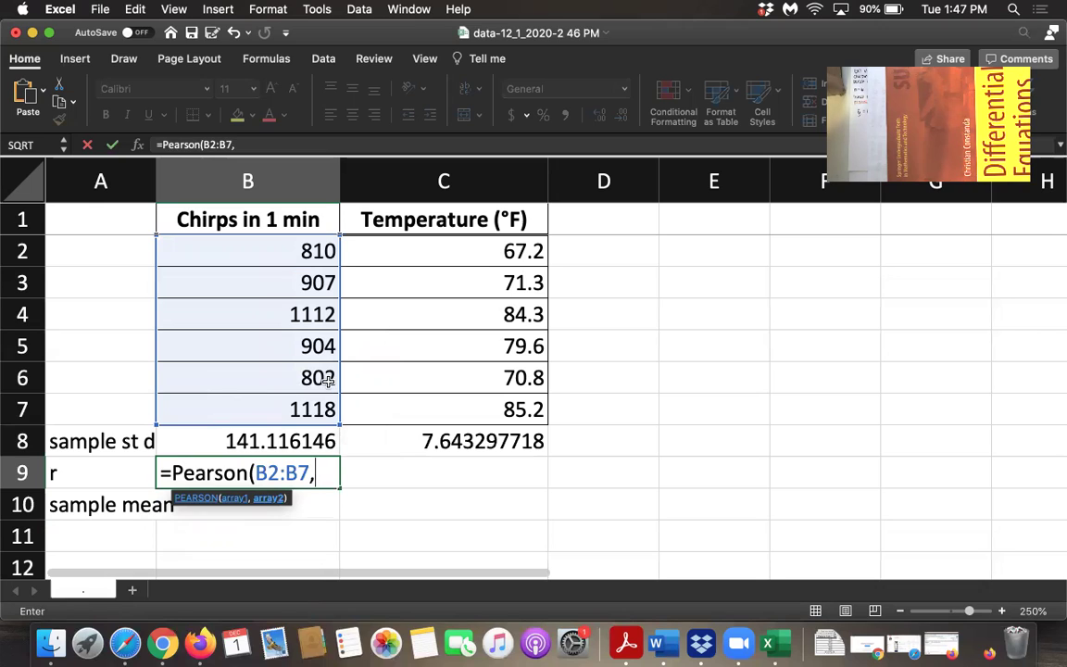
pyautogui.click(408, 254)
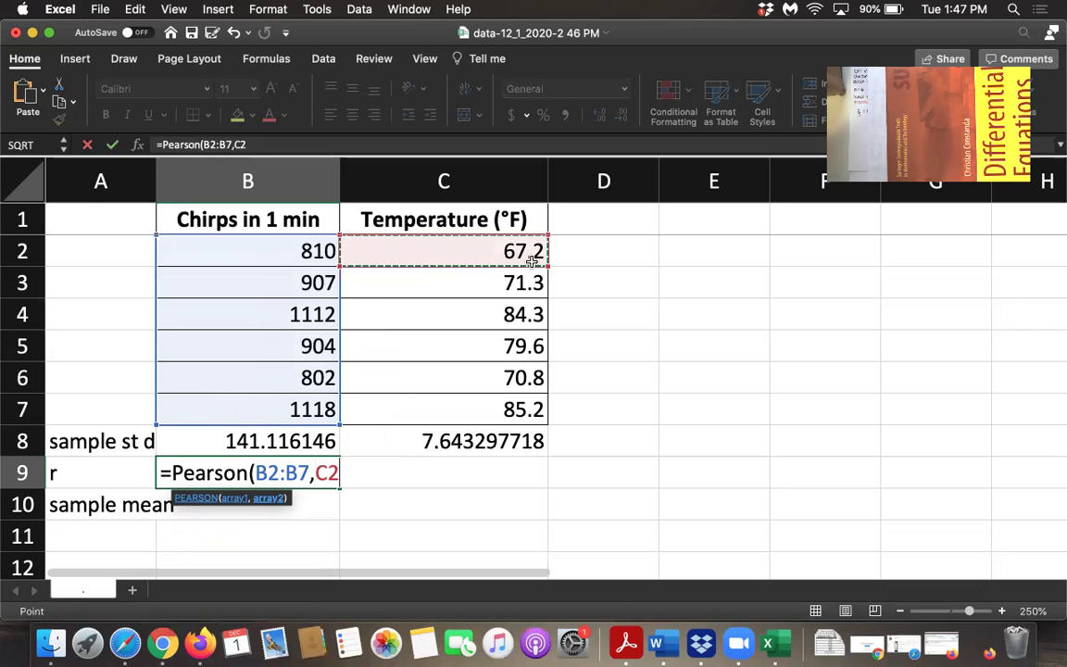
pyautogui.moveTo(538, 267); pyautogui.dragTo(554, 421)
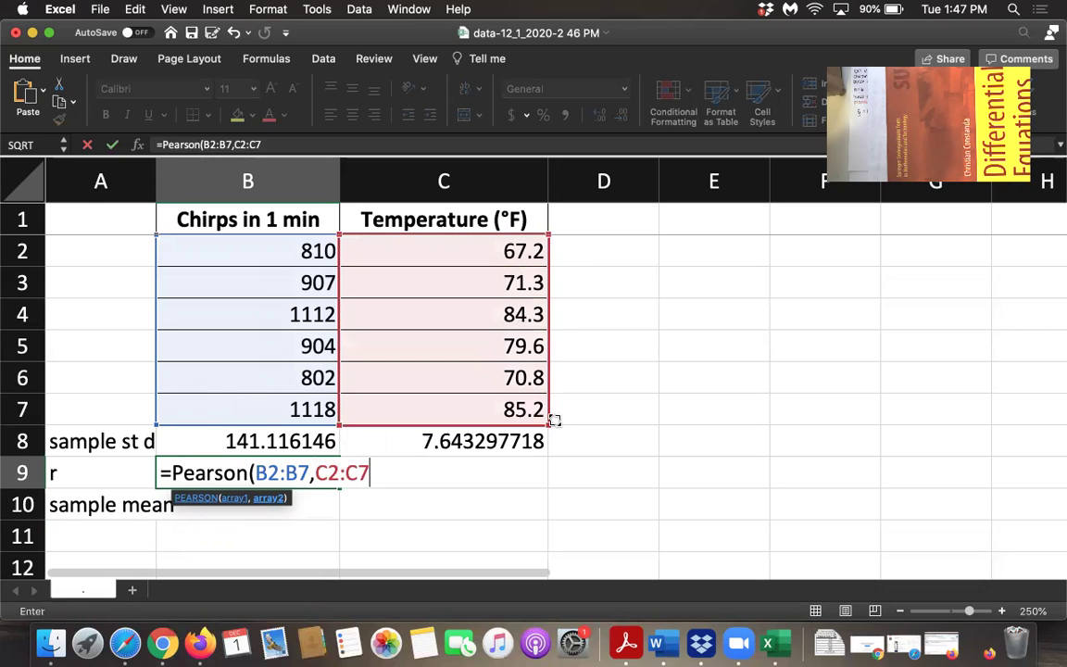
pyautogui.write(')')
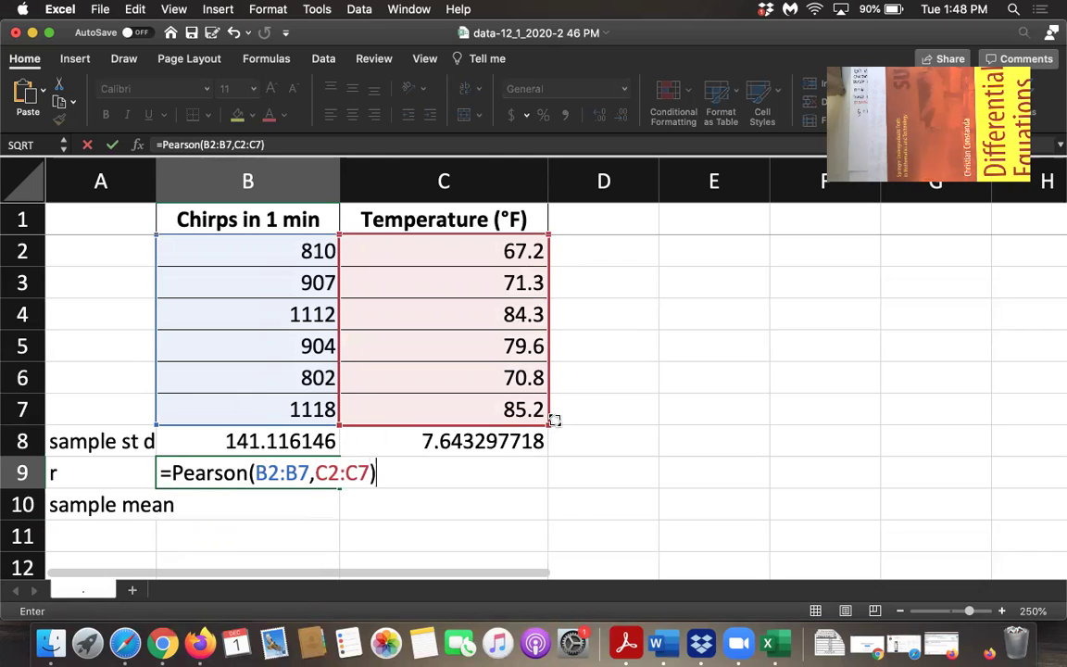
pyautogui.press('Return')
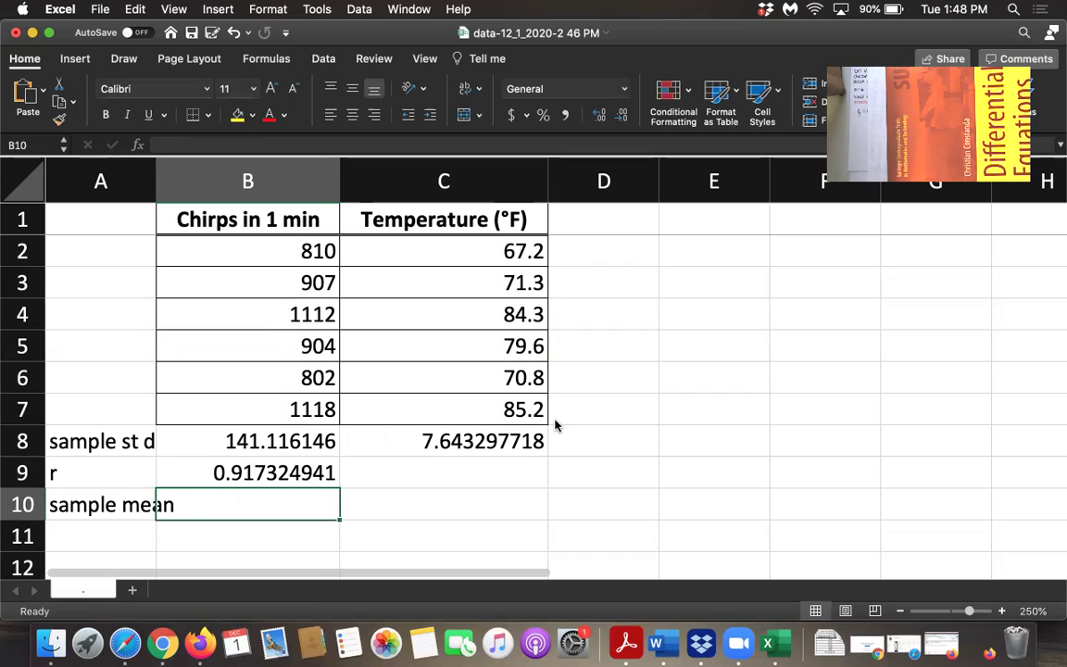
# Step: Compute the sample mean in B10 with =average(B2:B7) and fill the formula across to C10
pyautogui.write('=aver')
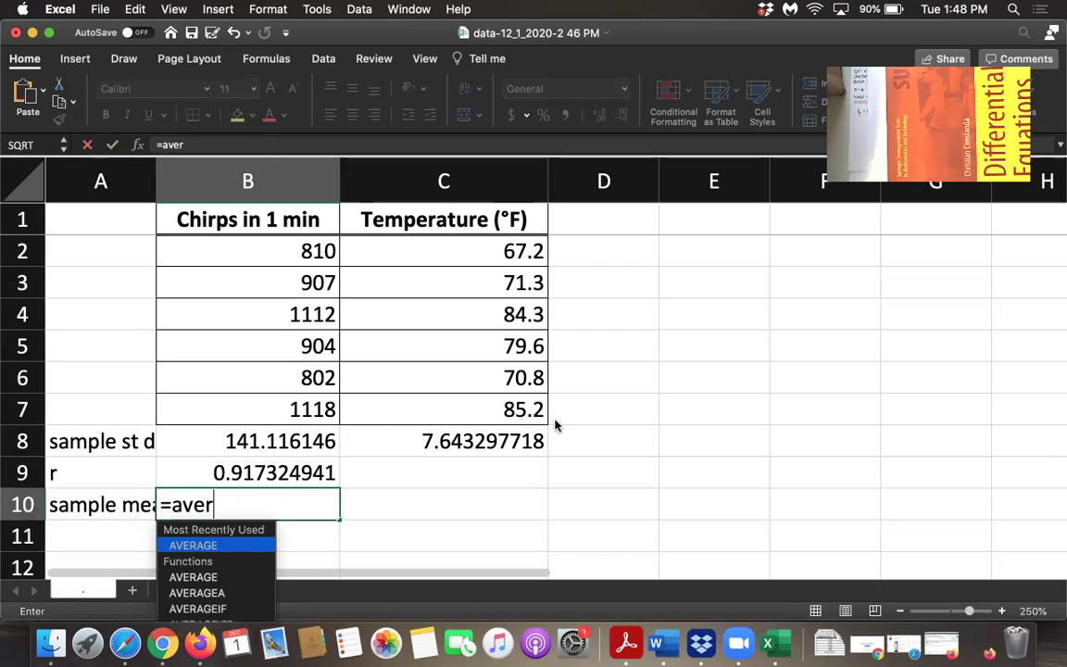
pyautogui.write('age(')
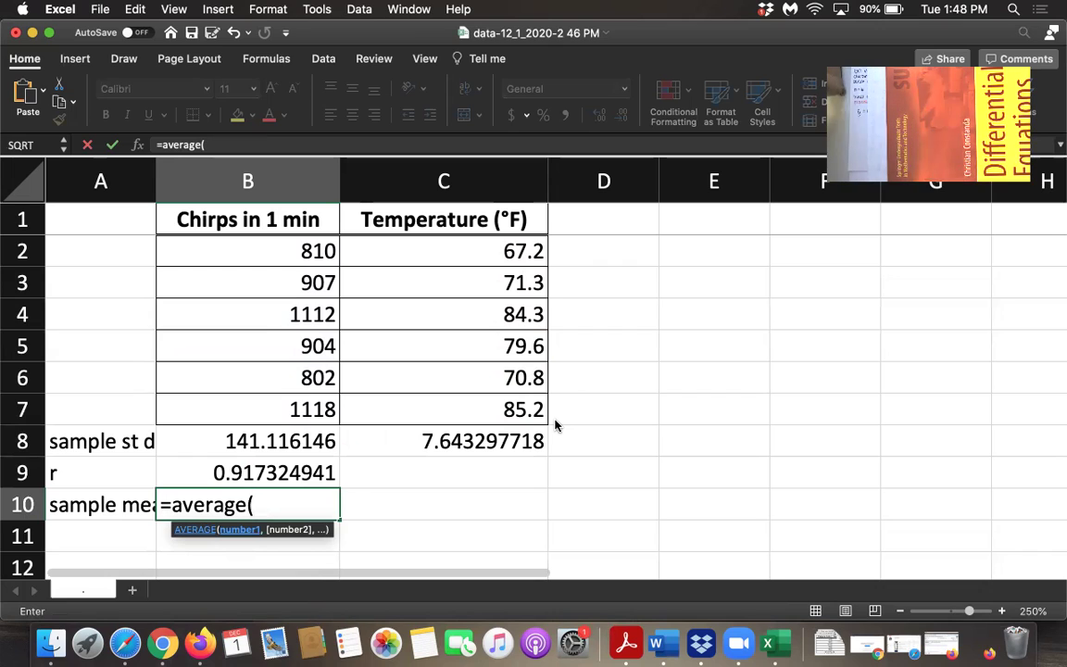
pyautogui.moveTo(279, 253); pyautogui.dragTo(283, 409)
pyautogui.write(')')
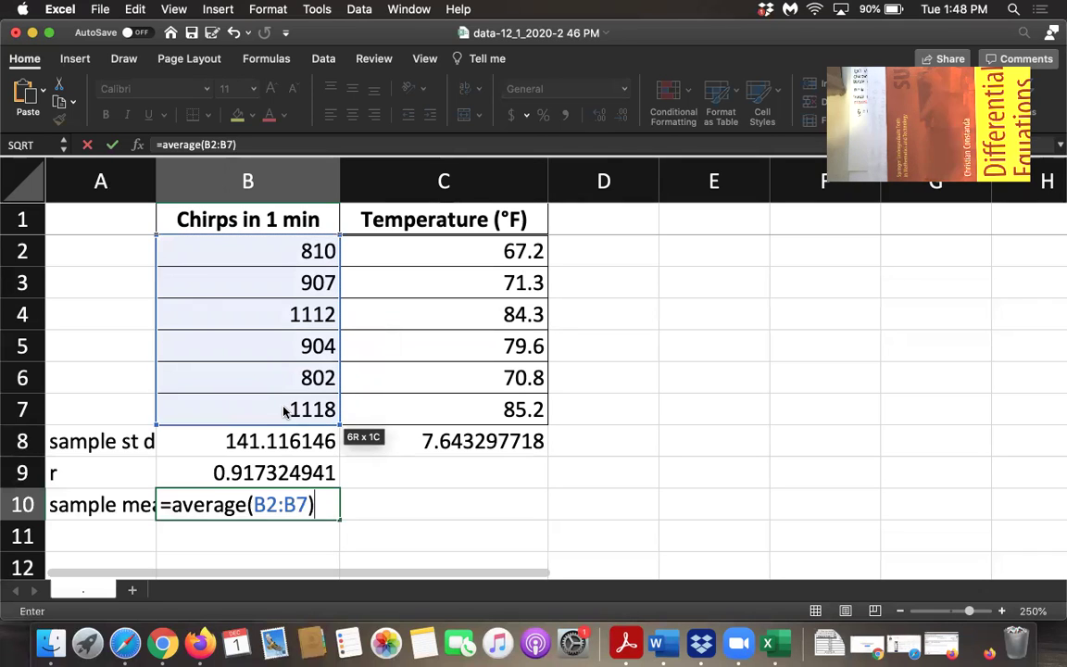
pyautogui.press('Return')
pyautogui.click(315, 505)
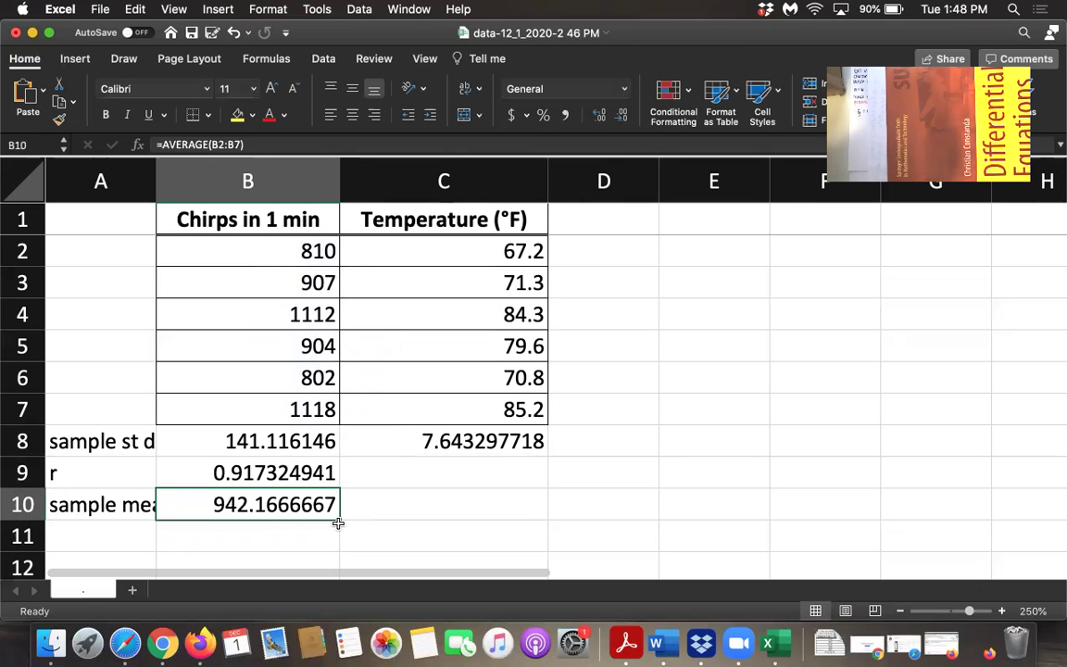
pyautogui.moveTo(339, 519); pyautogui.dragTo(482, 508)
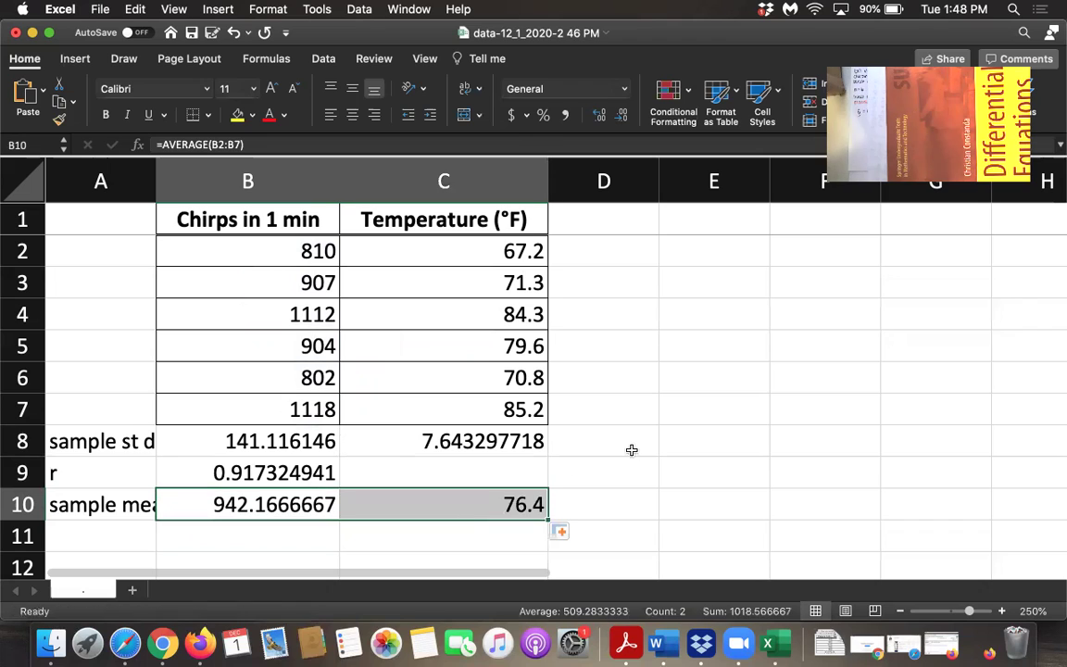
# Step: Label cell E3 b1 and calculate the regression slope in F3 with the formula =B9*(C8/B8)
pyautogui.click(683, 284)
pyautogui.write('b')
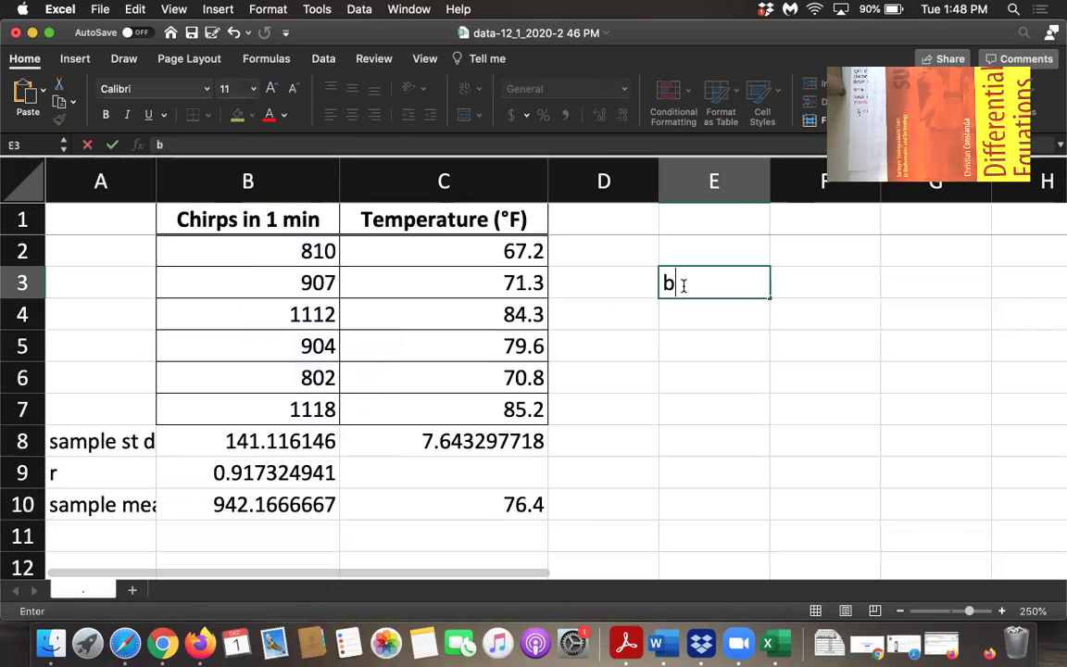
pyautogui.write('1')
pyautogui.press('Tab')
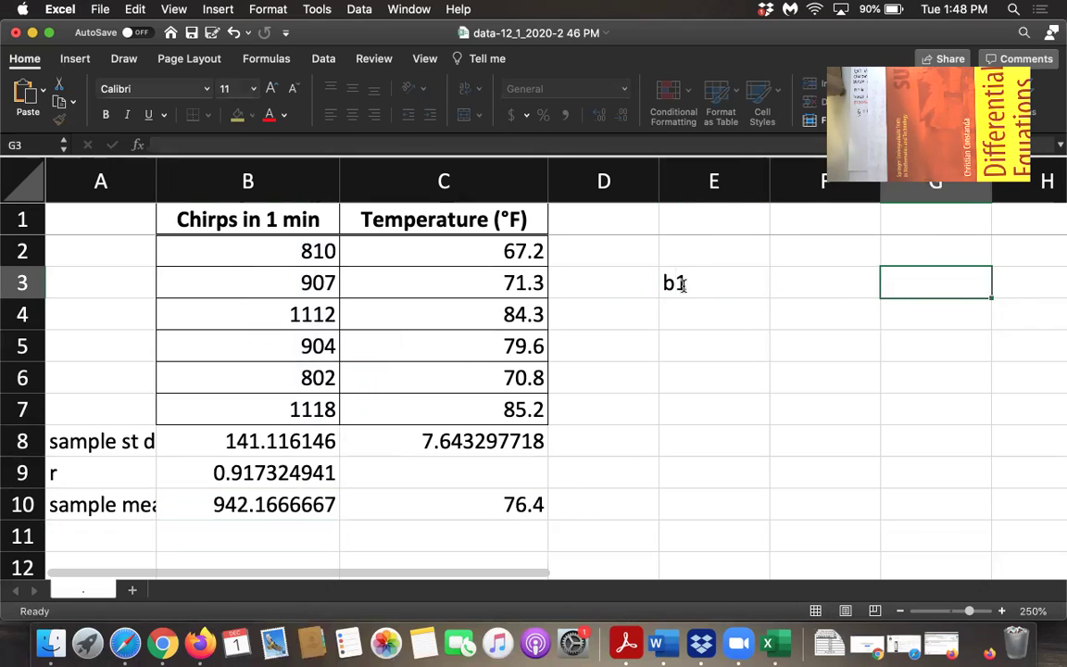
pyautogui.write('=')
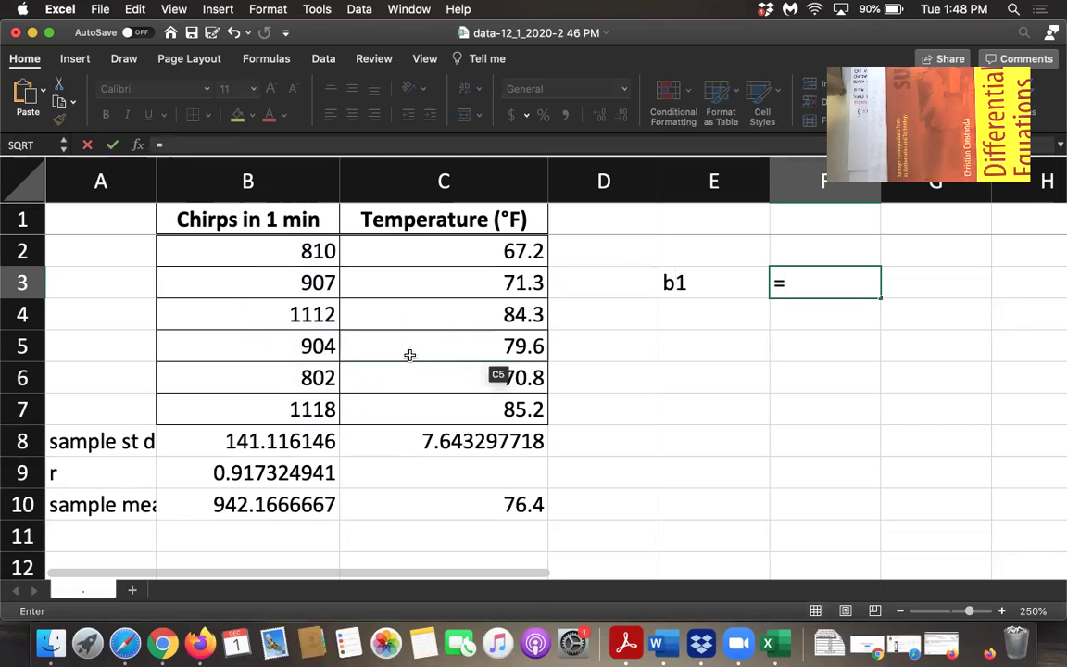
pyautogui.click(226, 465)
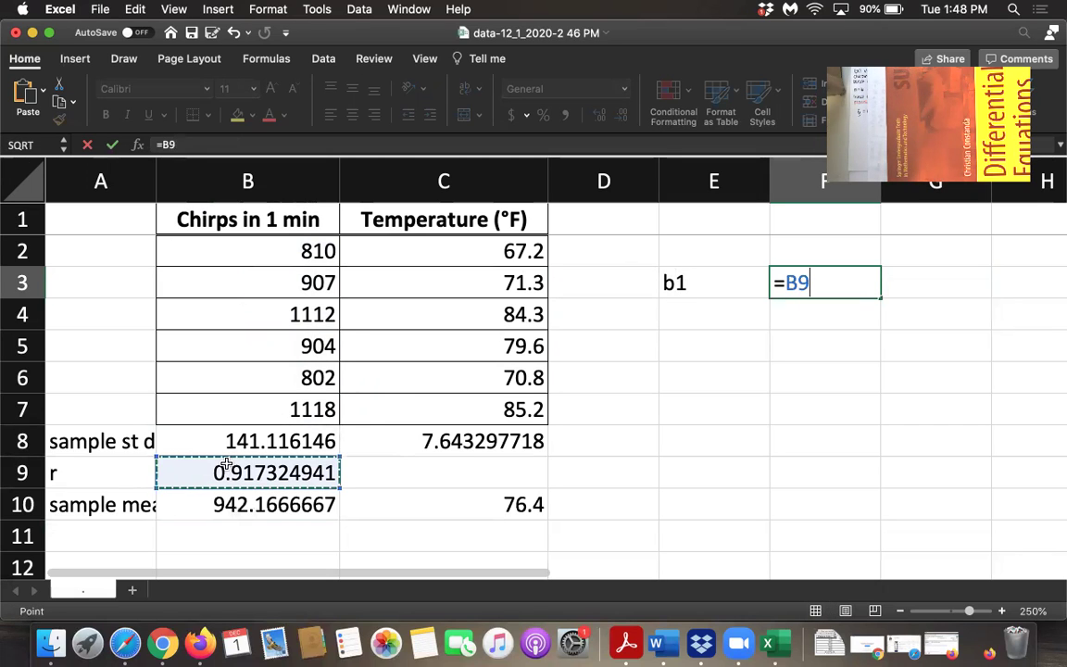
pyautogui.write('*(')
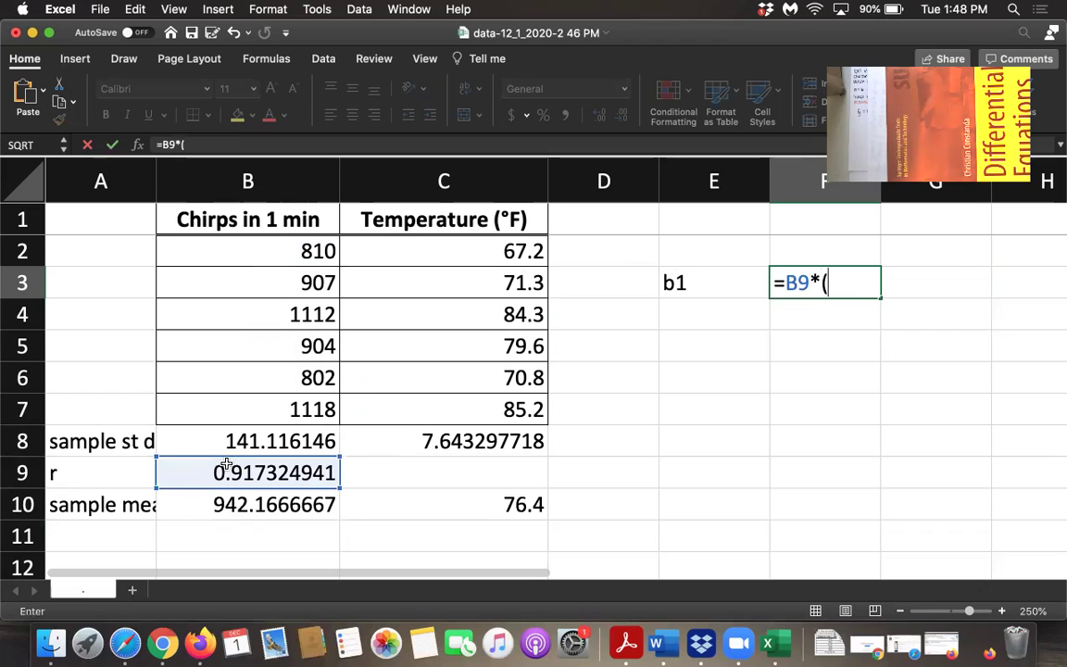
pyautogui.click(392, 446)
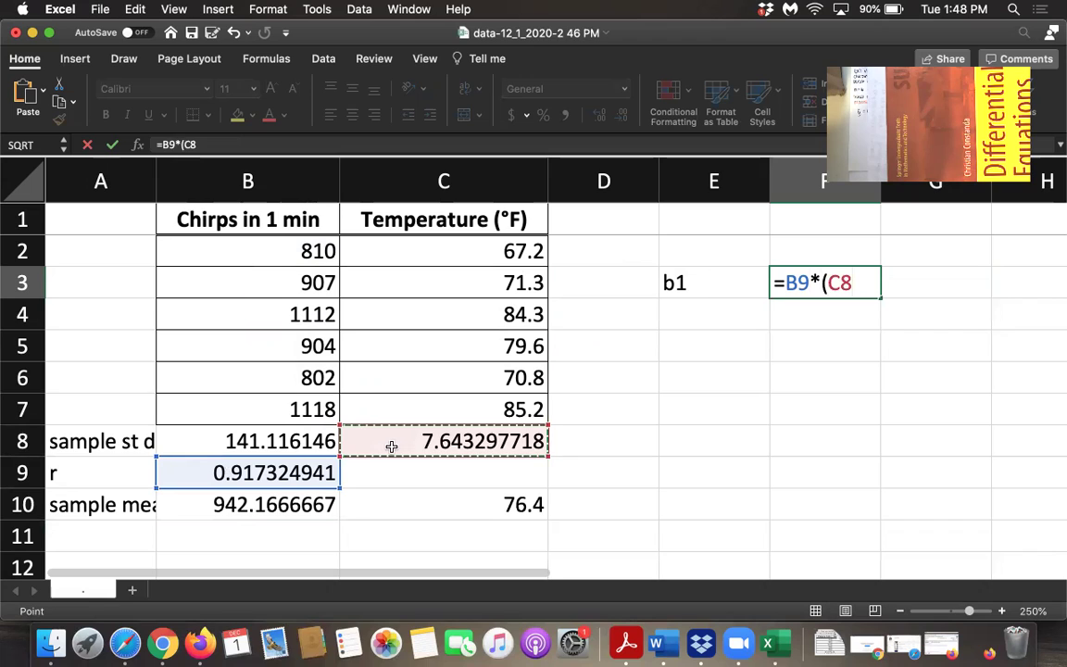
pyautogui.write('/')
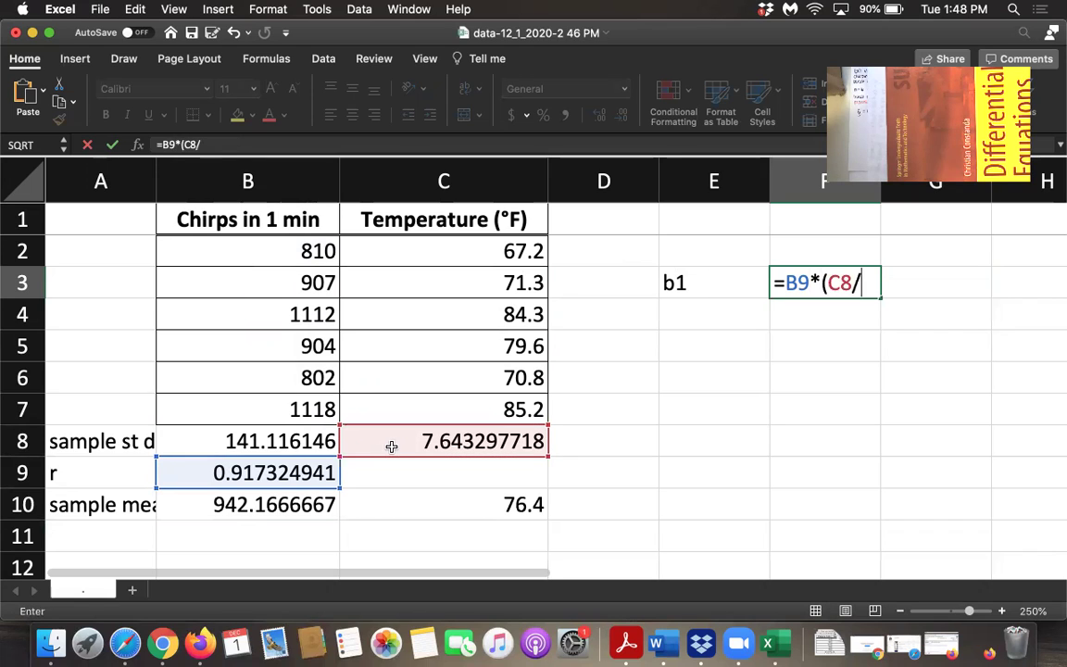
pyautogui.click(289, 446)
pyautogui.write(')')
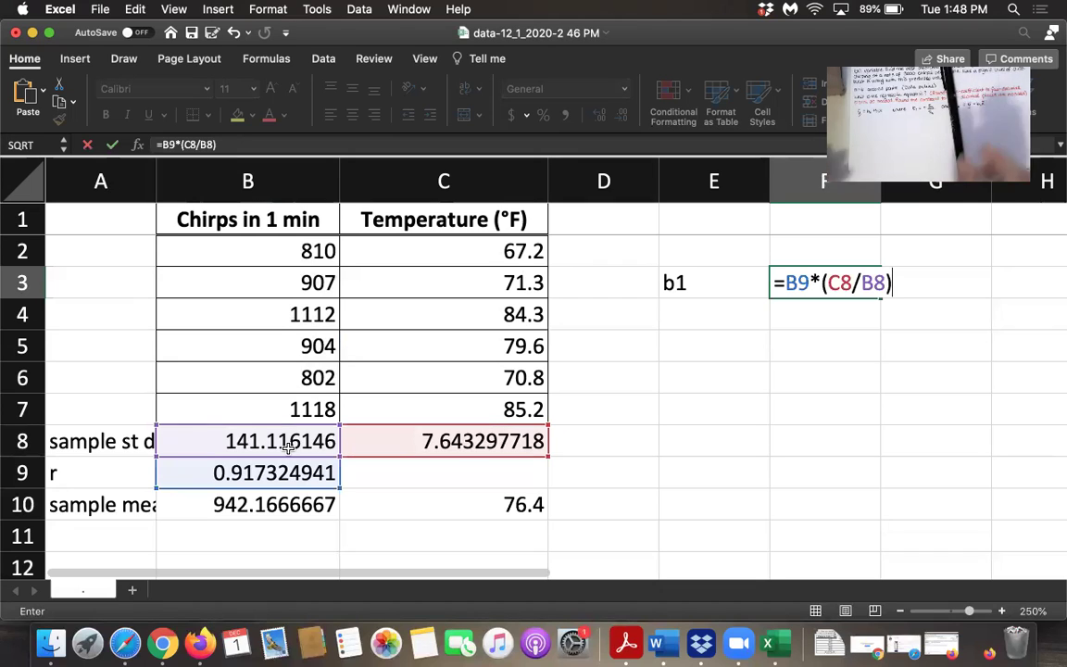
pyautogui.press('Return')
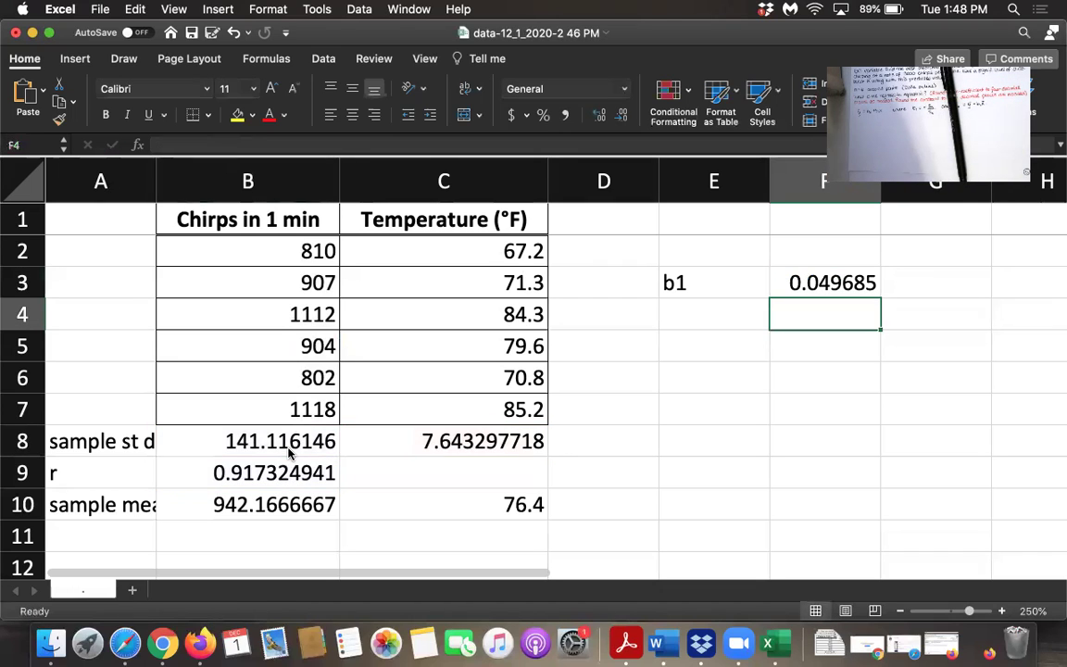
# Step: Label cell E4 b0 and calculate the regression intercept in F4 with the formula =C10-F3*B10
pyautogui.press('Left')
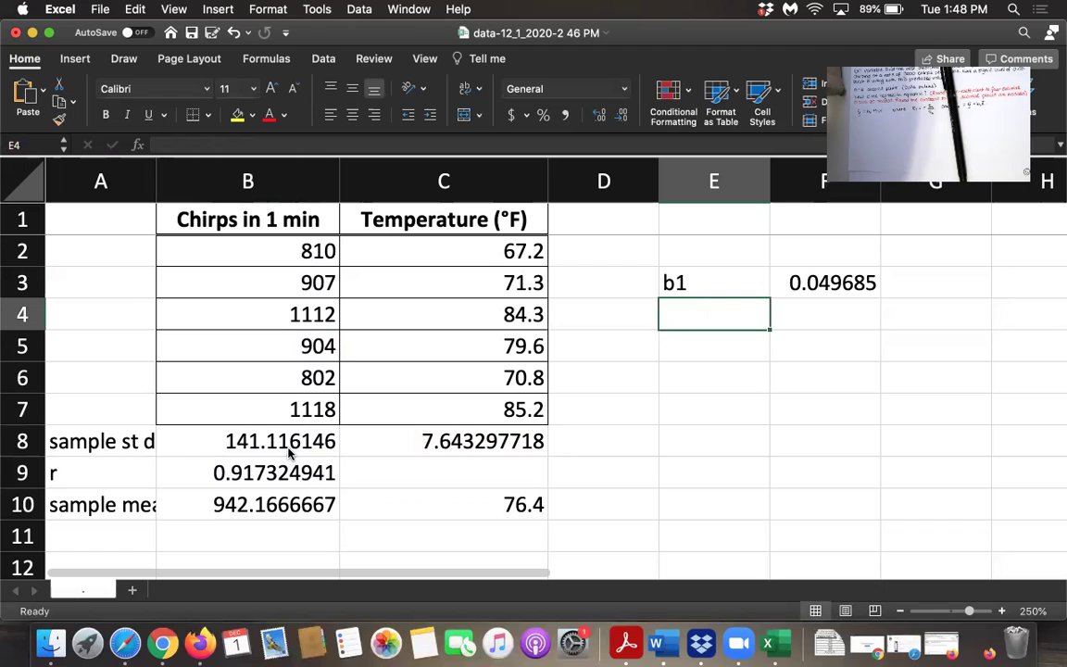
pyautogui.write('b0')
pyautogui.press('Tab')
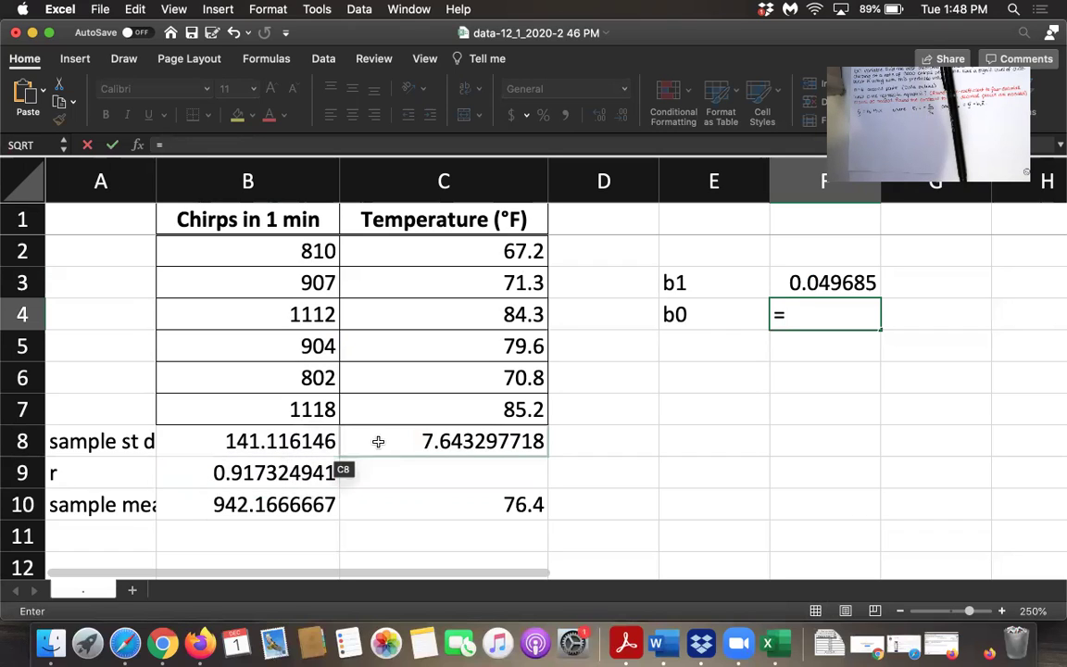
pyautogui.click(408, 502)
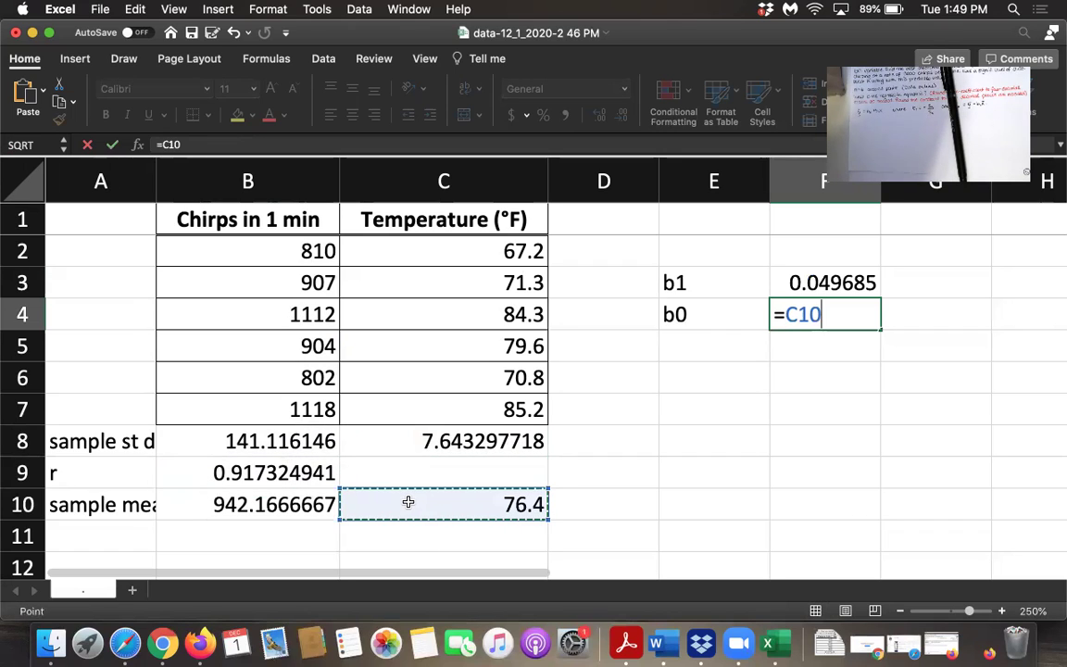
pyautogui.write('-')
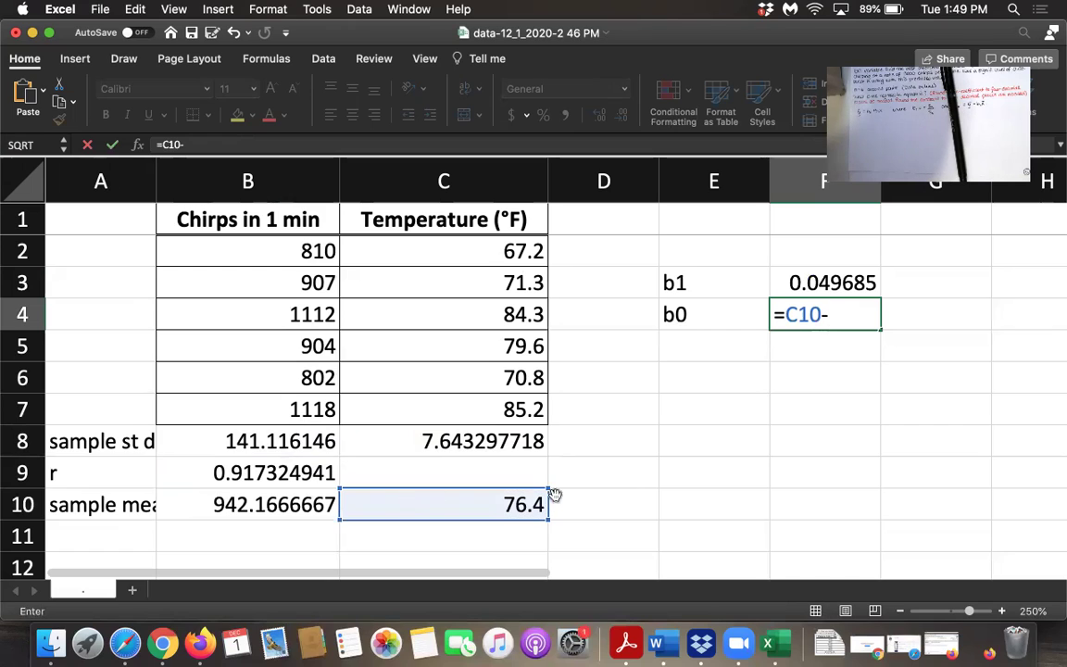
pyautogui.click(801, 275)
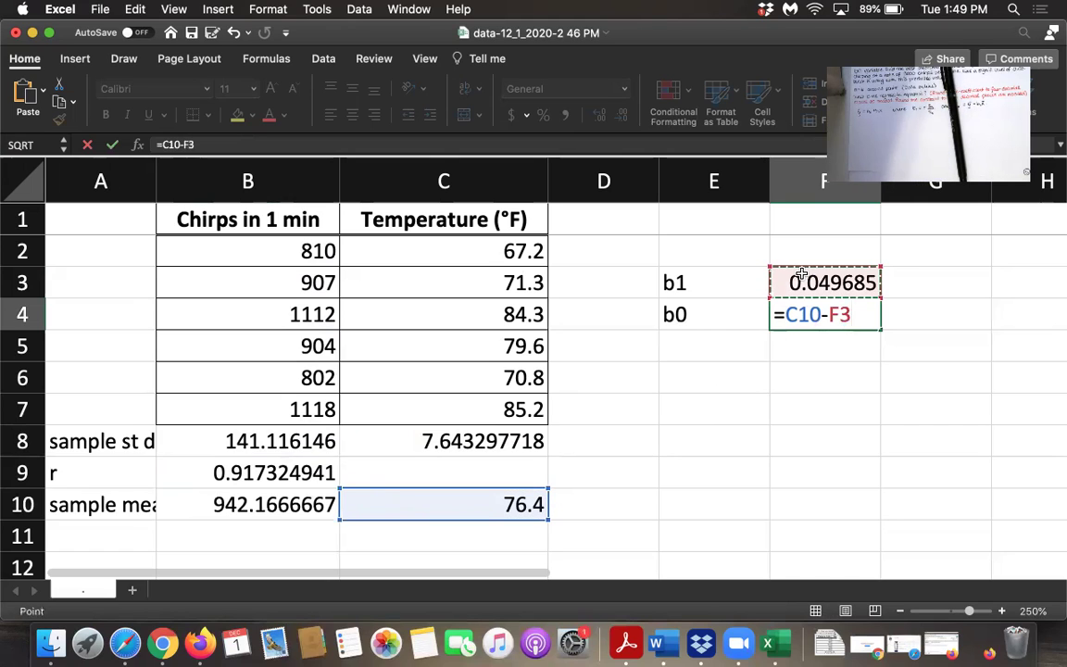
pyautogui.write('*')
pyautogui.click(280, 505)
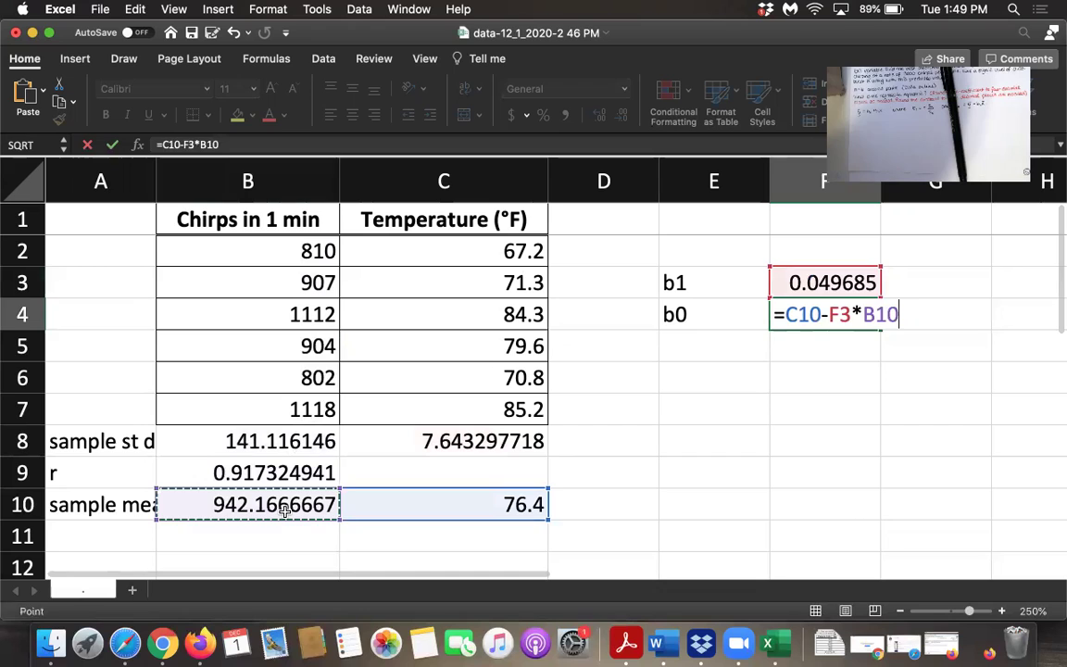
pyautogui.press('Return')
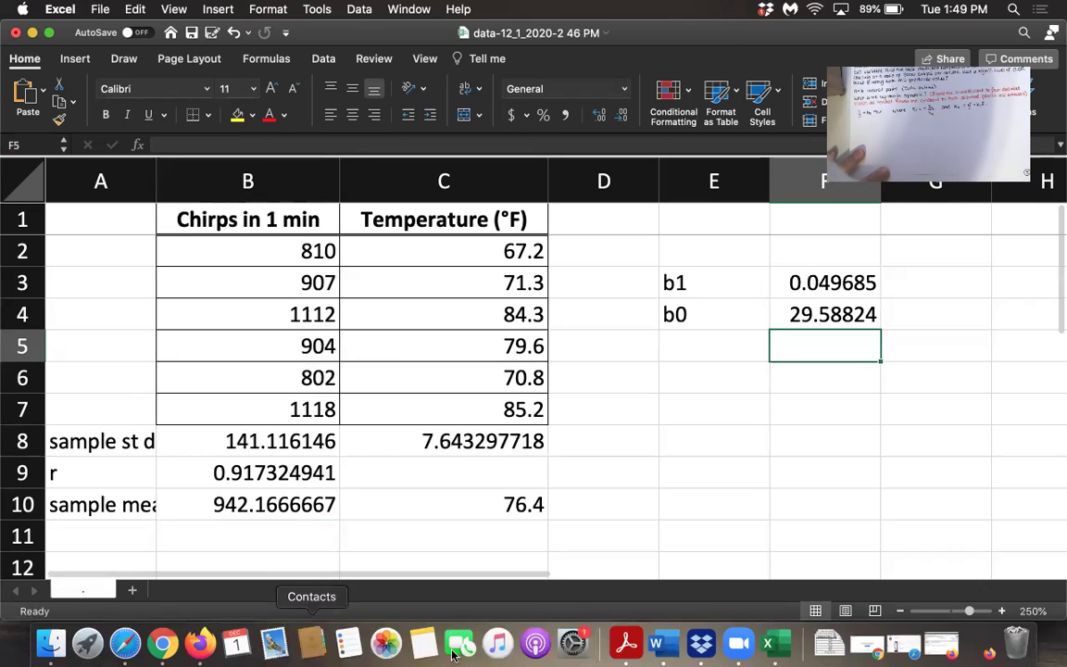
# Step: Switch to the Firefox homework window to read the regression question and its rounding instructions, and minimize it to return to the worksheet
pyautogui.click(903, 648)
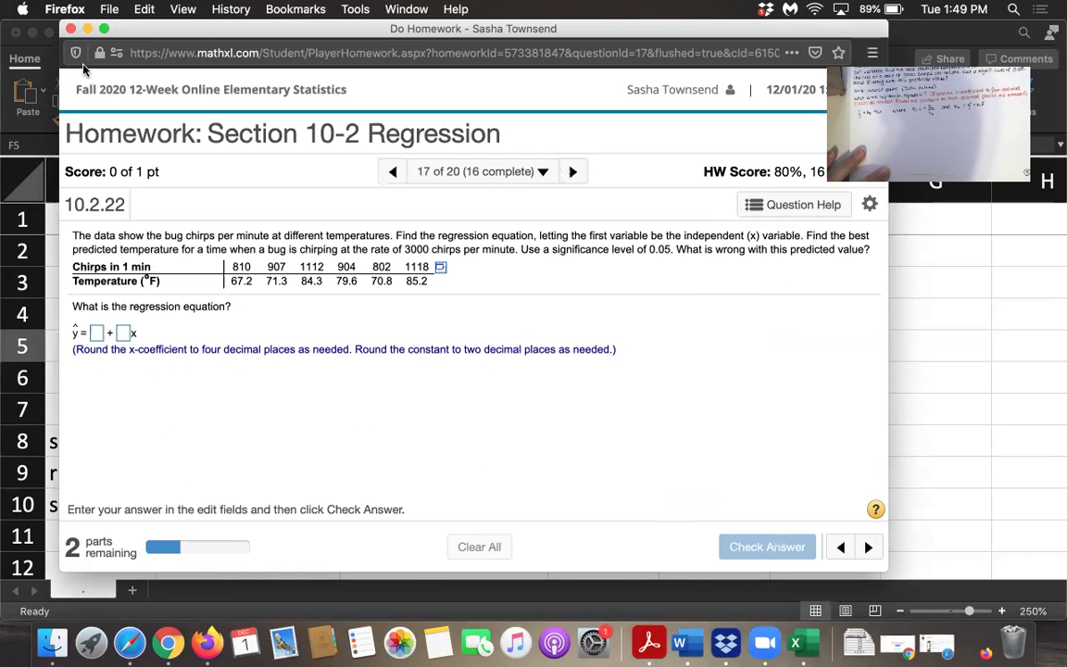
pyautogui.click(87, 30)
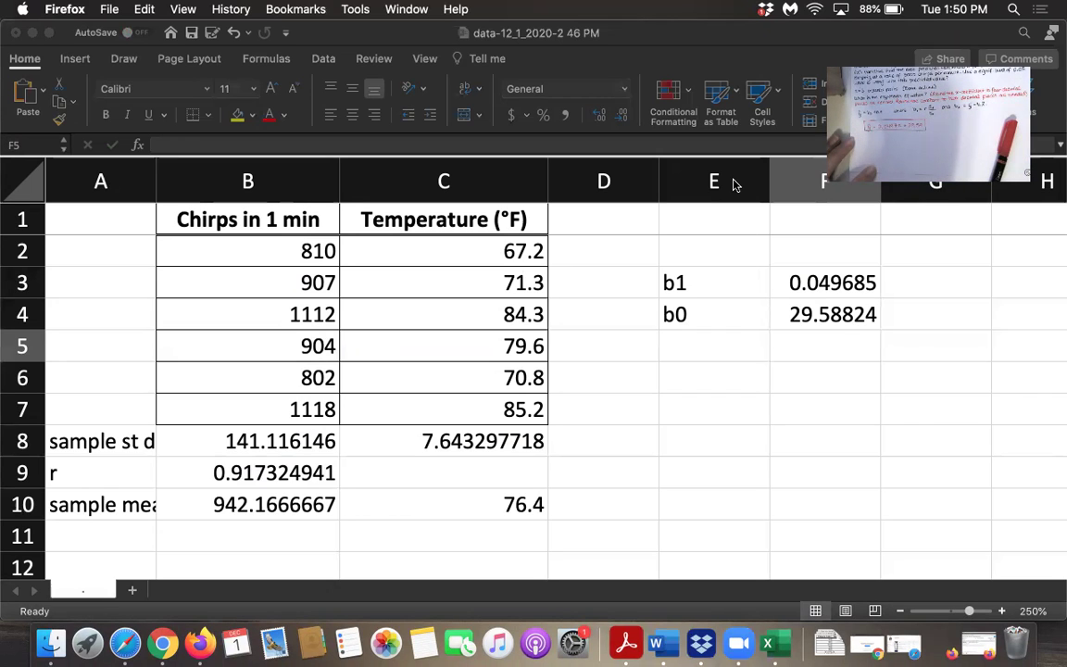
# Step: Switch to the Firefox homework window and enter 29.59 as the constant of the regression equation
pyautogui.click(978, 644)
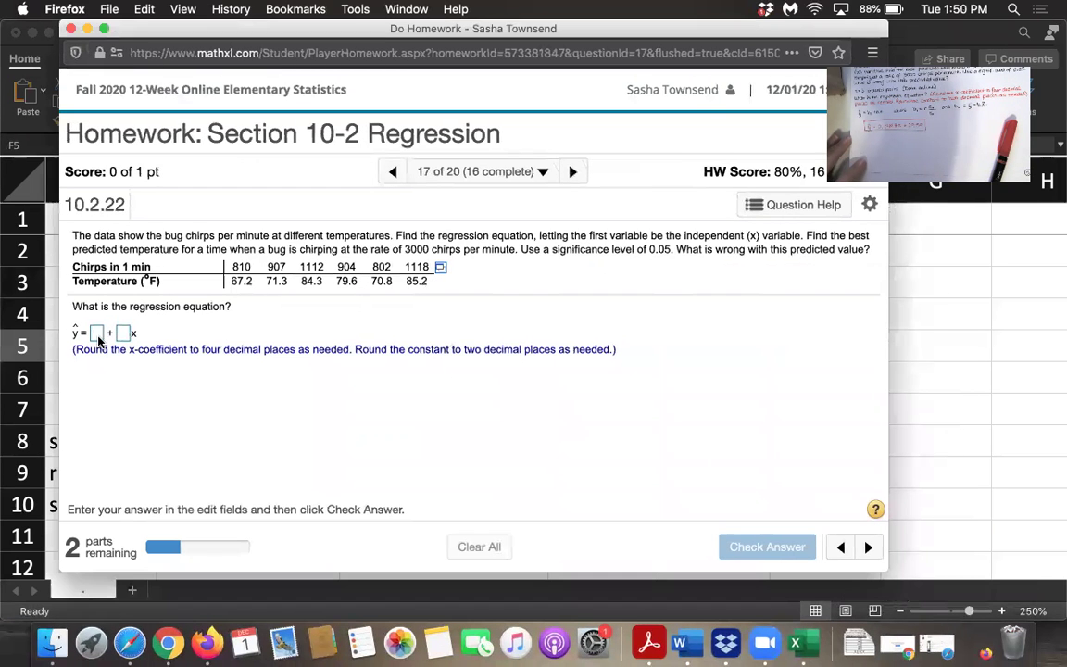
pyautogui.click(98, 339)
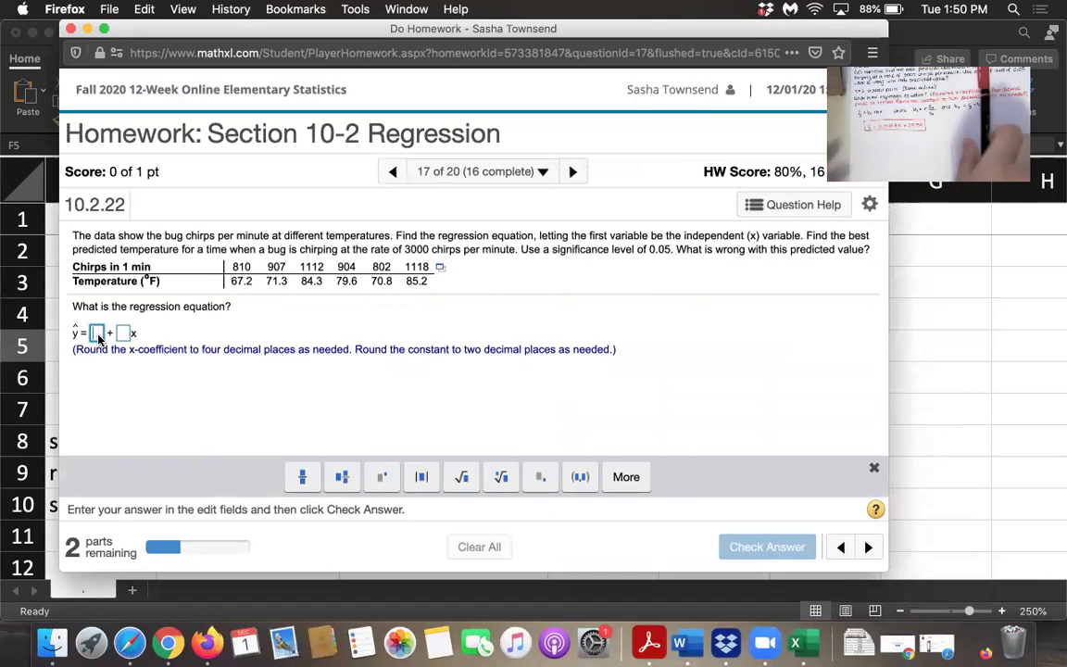
pyautogui.write('29.95')
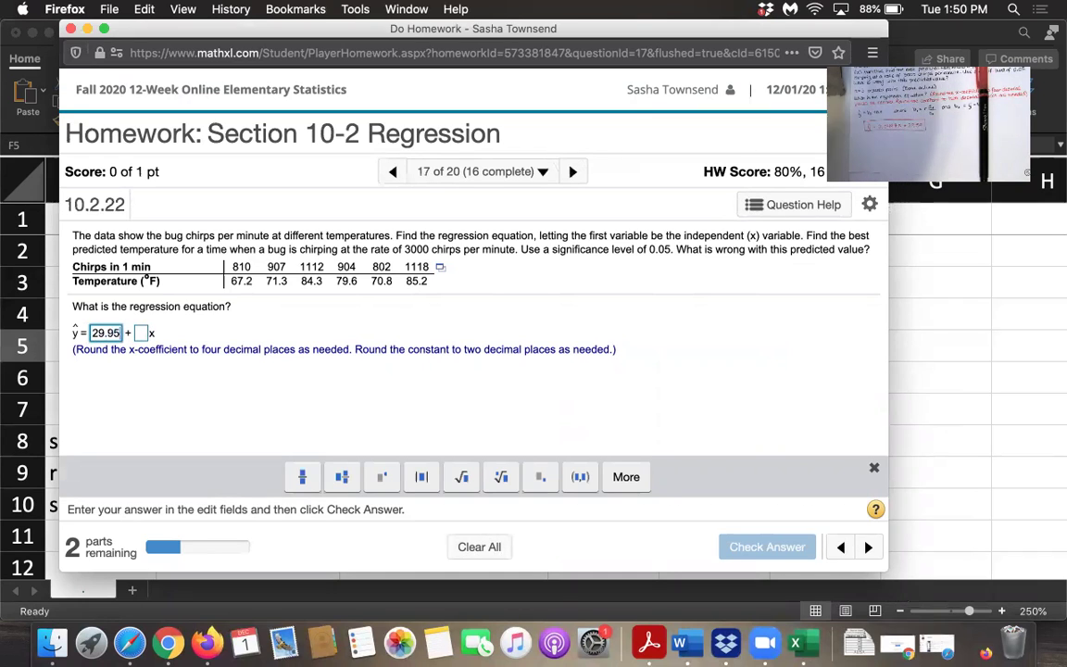
pyautogui.press('BackSpace')
pyautogui.press('BackSpace')
pyautogui.write('59')
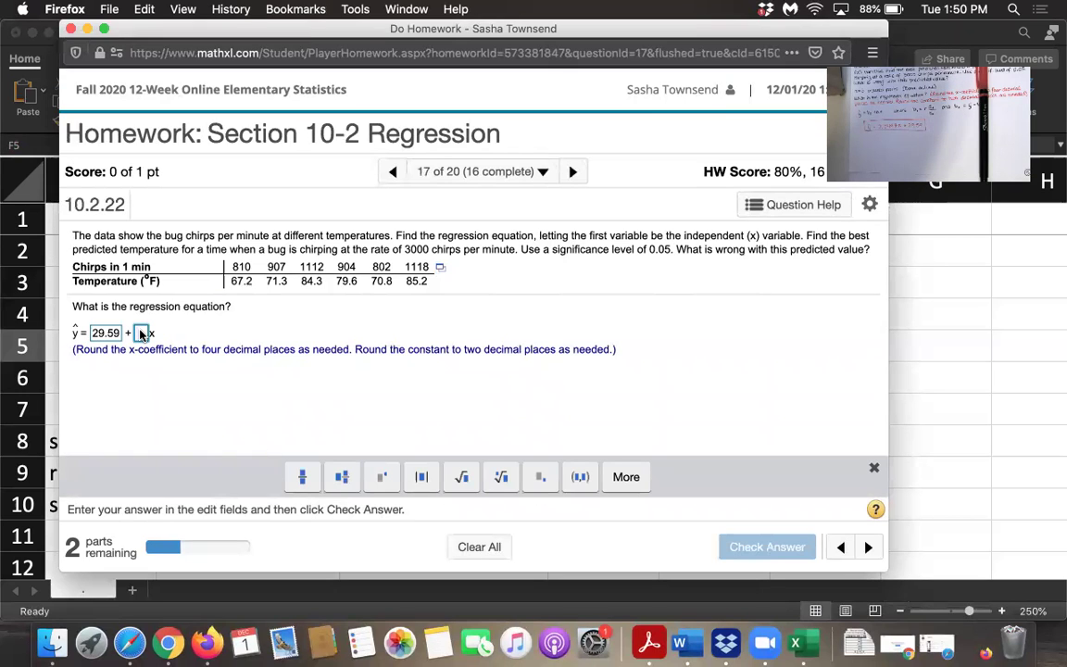
# Step: Enter 0.0497 as the x-coefficient, check the answer, and dismiss the feedback to continue to the next question part
pyautogui.write(' + 0.0')
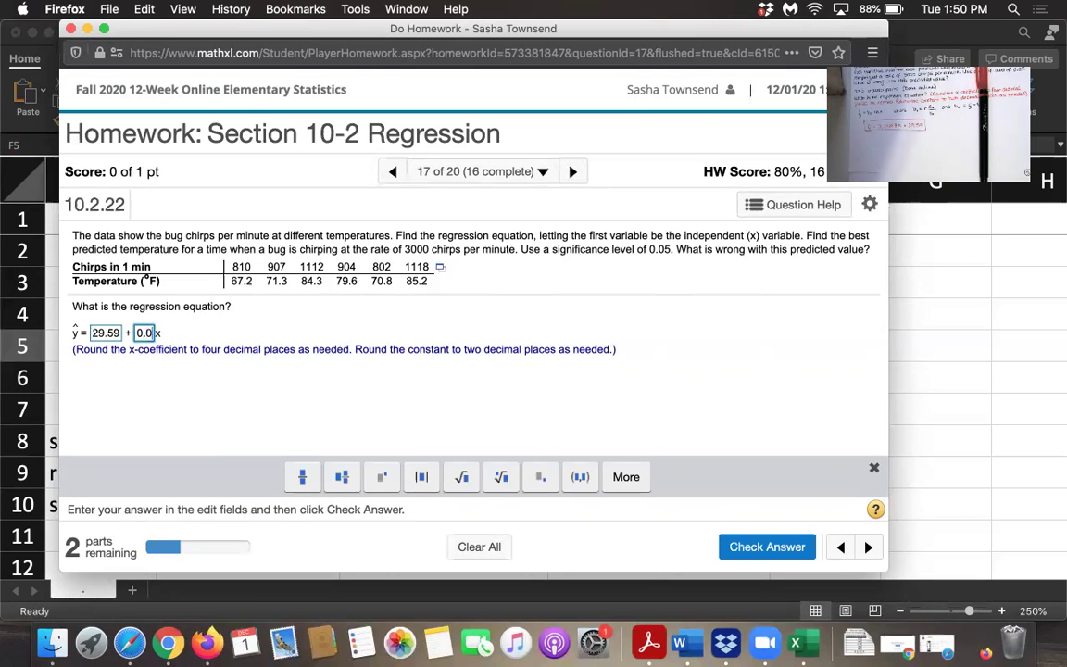
pyautogui.write('497')
pyautogui.click(758, 546)
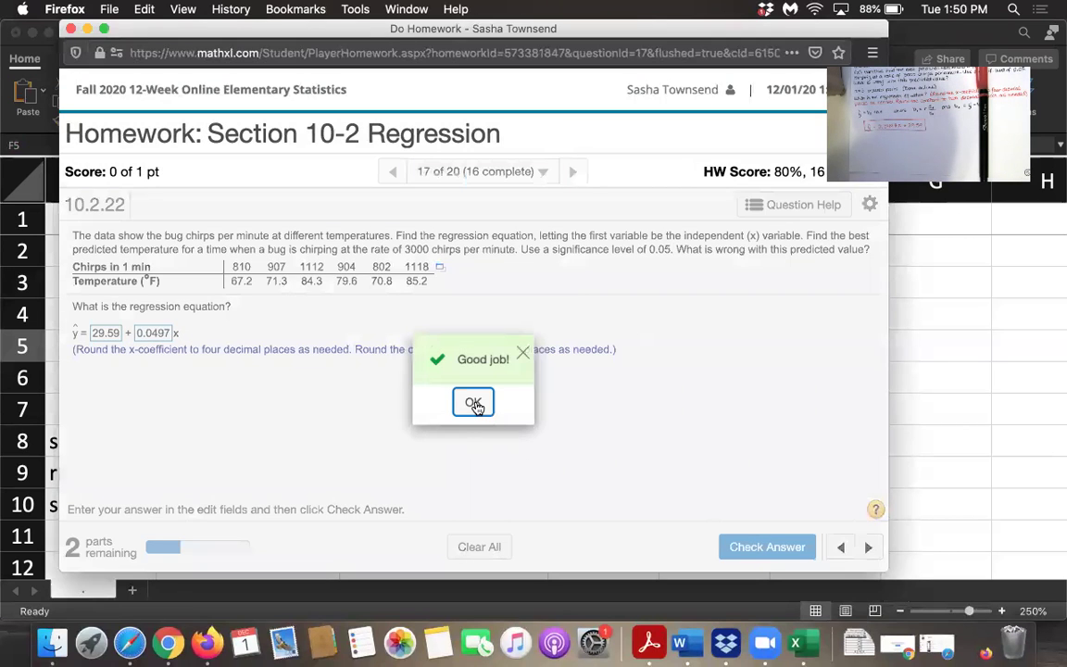
pyautogui.click(473, 404)
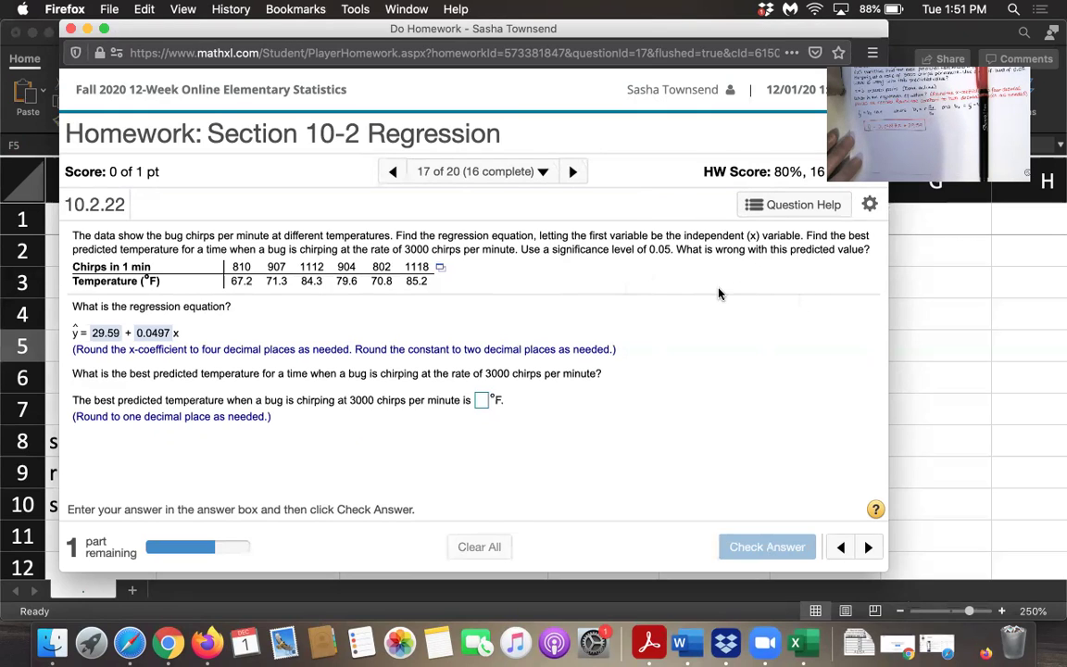
# Step: Minimize the homework window to return to the Excel worksheet and highlight the correlation coefficient cell B9 with the fill color
pyautogui.press('super+m')
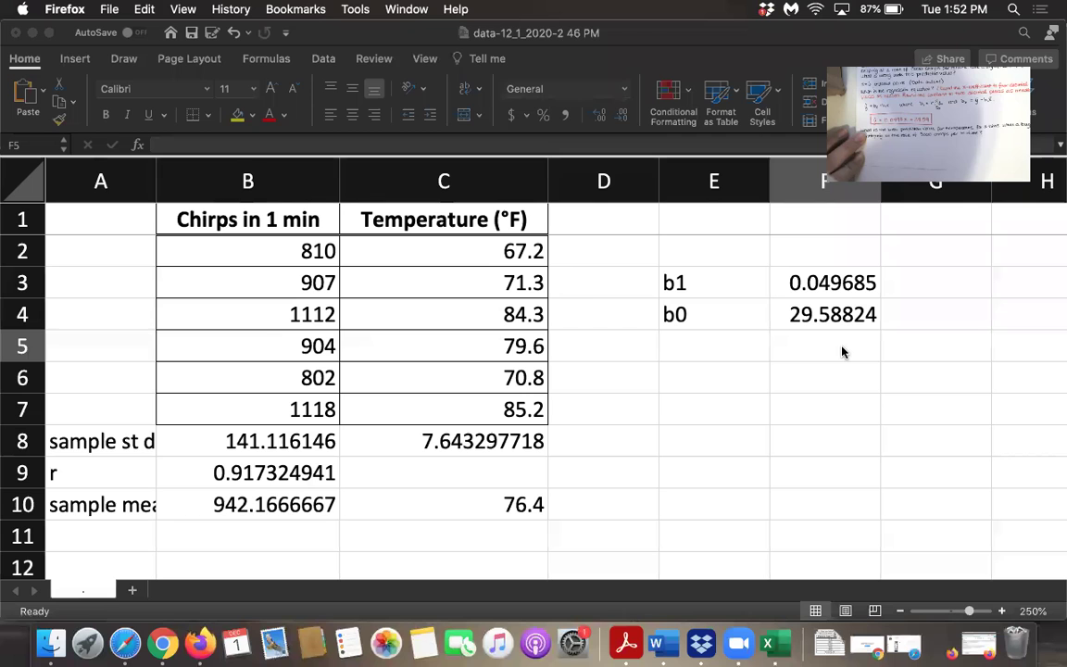
pyautogui.click(293, 475)
pyautogui.click(293, 475)
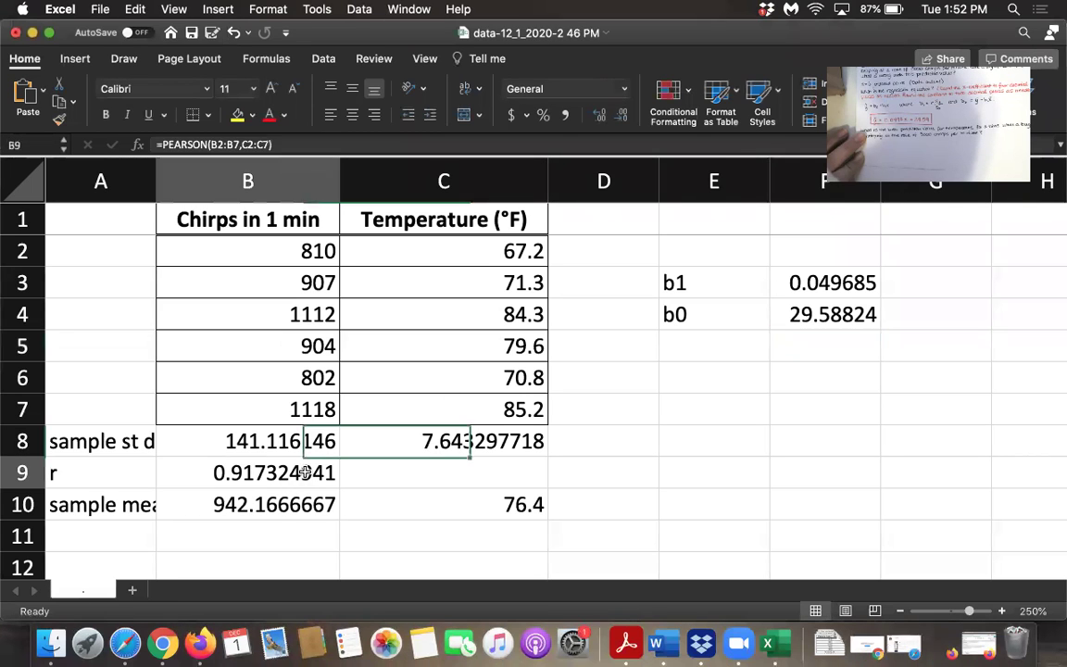
pyautogui.click(238, 117)
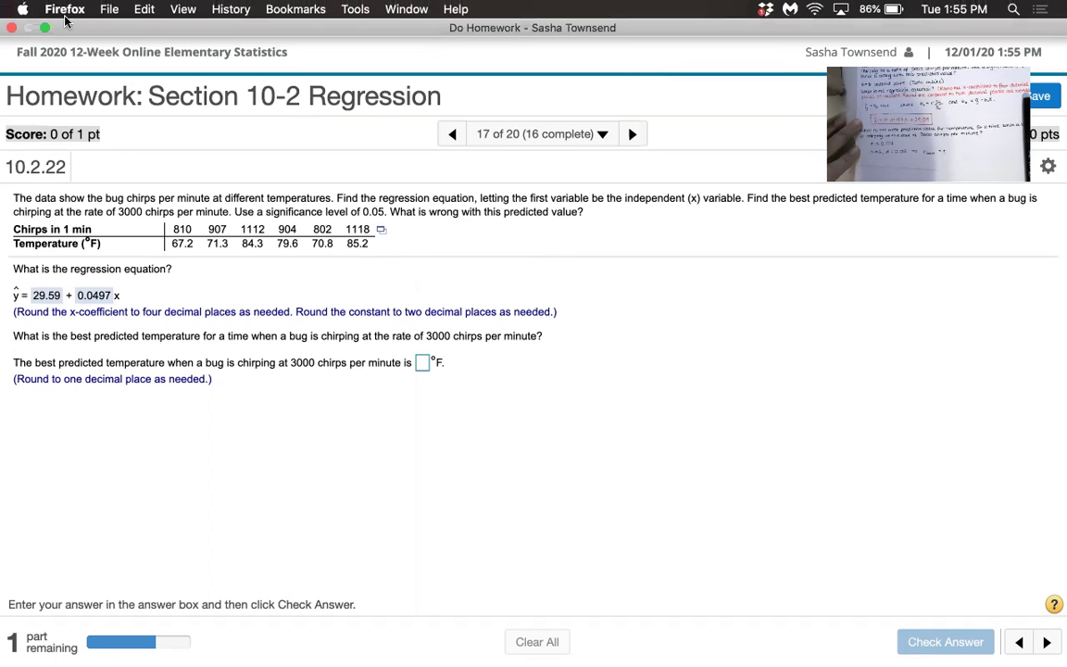
# Step: Take the homework window out of full screen and look up Table A-6 Pearson correlation critical values in the Triola Tear-Out Formulas and Tables PDF
pyautogui.click(48, 29)
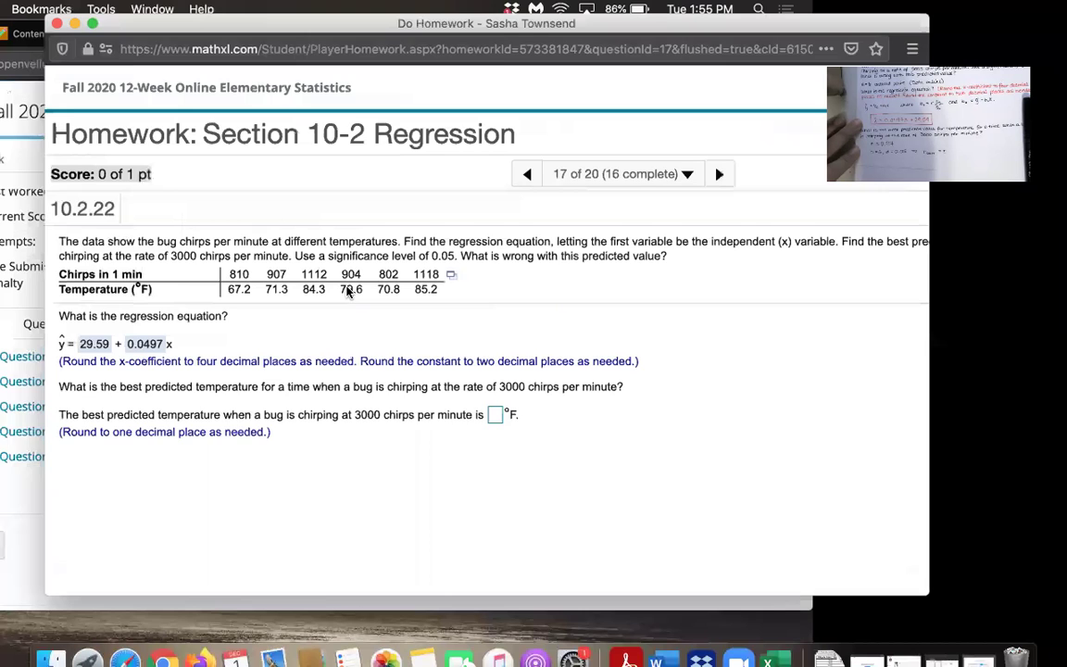
pyautogui.click(988, 654)
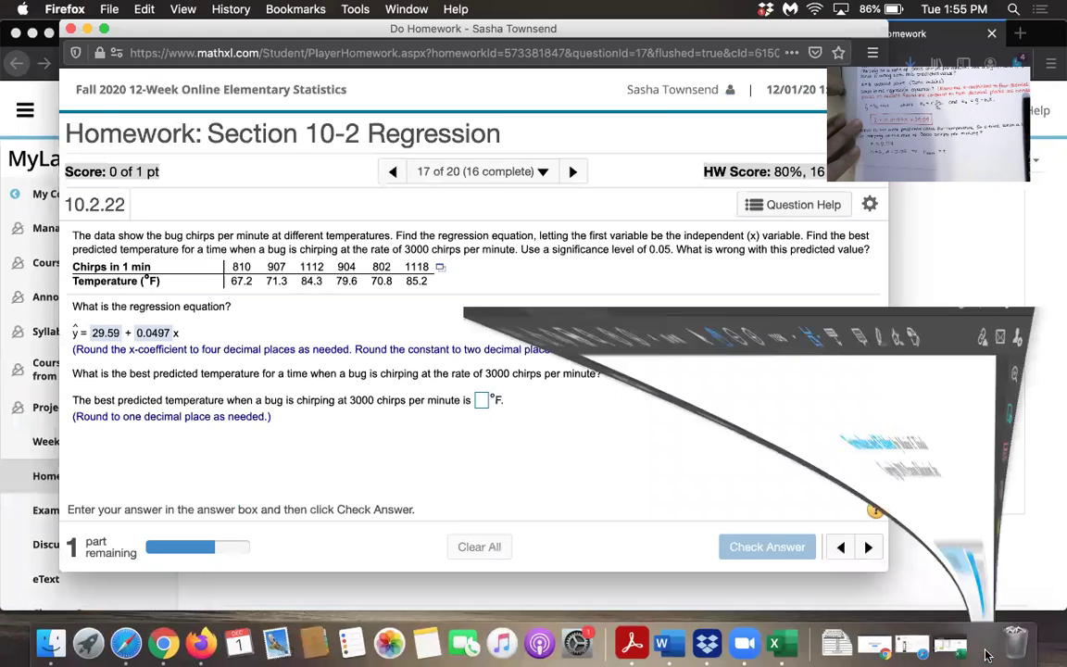
pyautogui.scroll(-3, 618, 379)
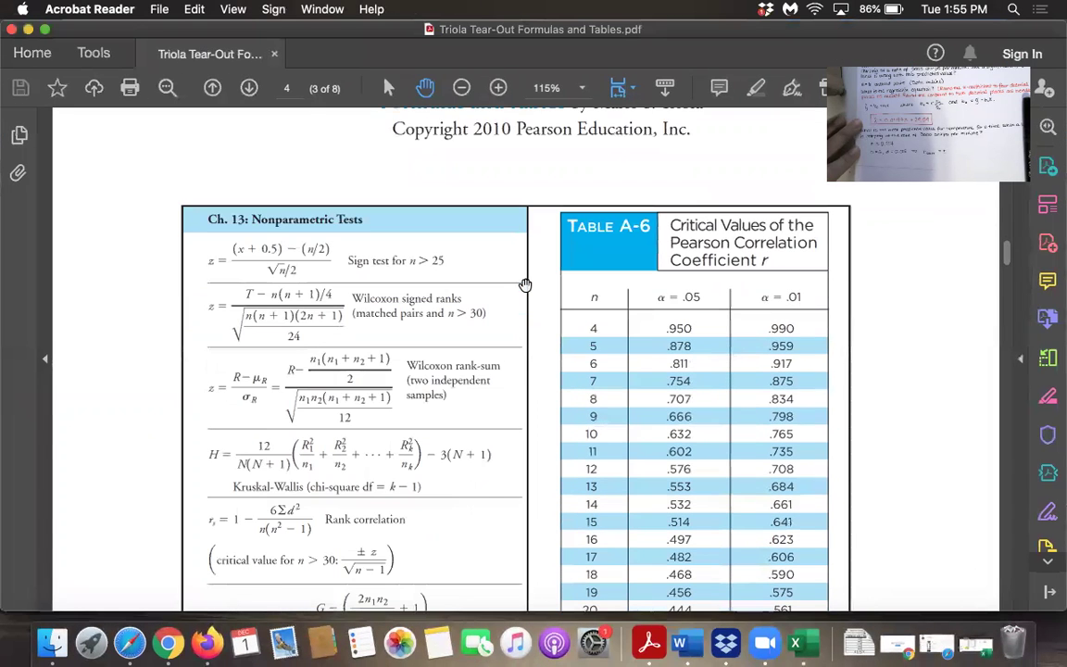
pyautogui.scroll(-1, 596, 346)
pyautogui.scroll(-2, 583, 276)
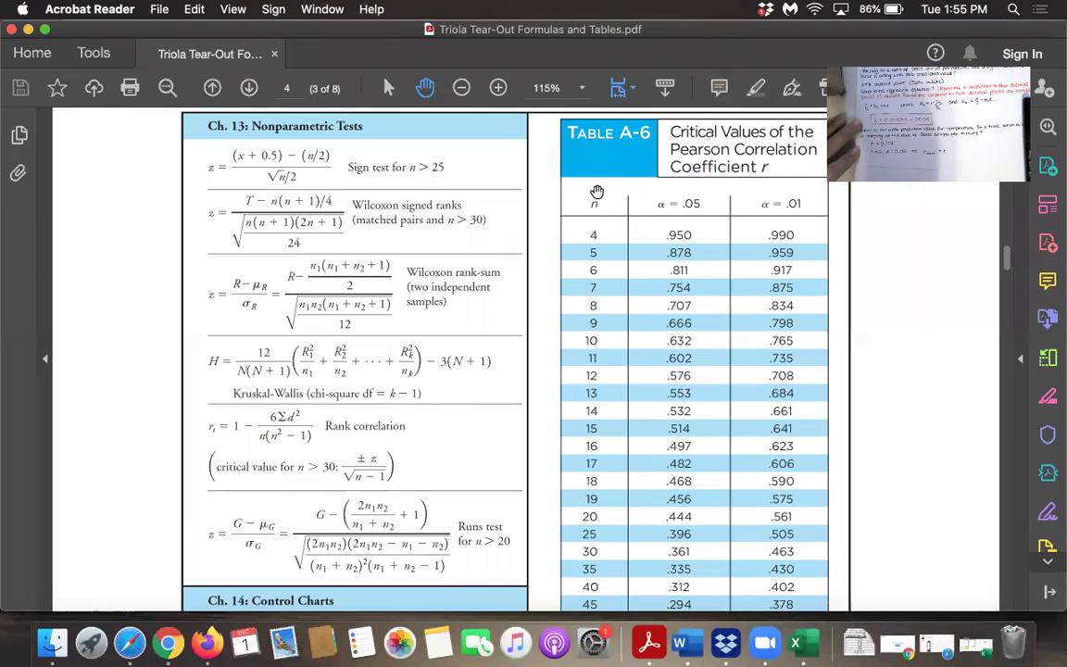
pyautogui.click(693, 258)
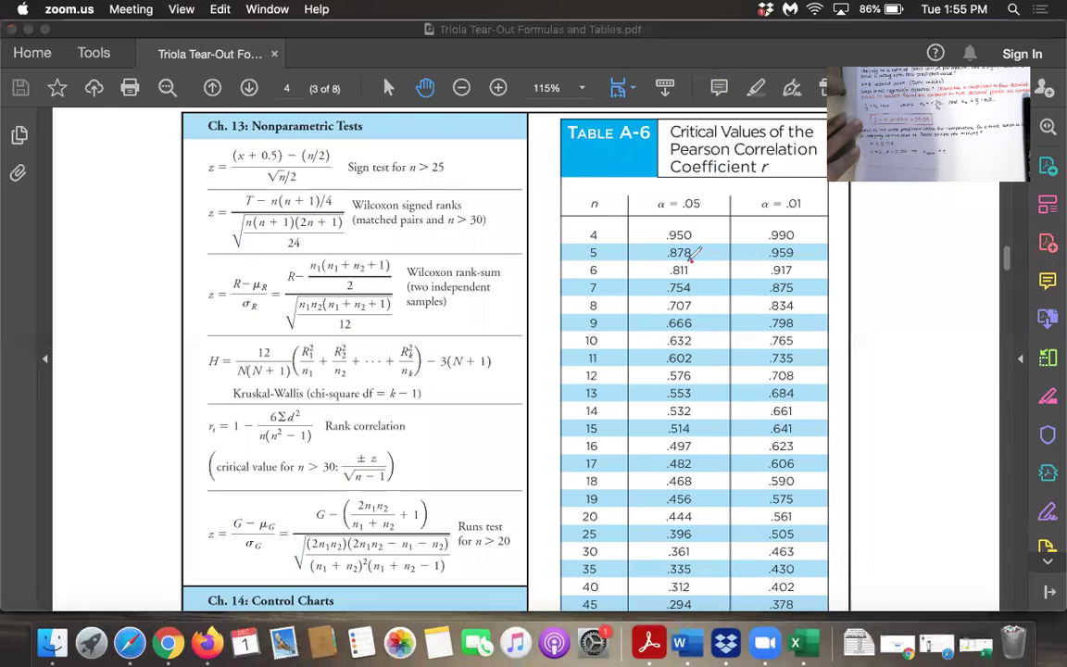